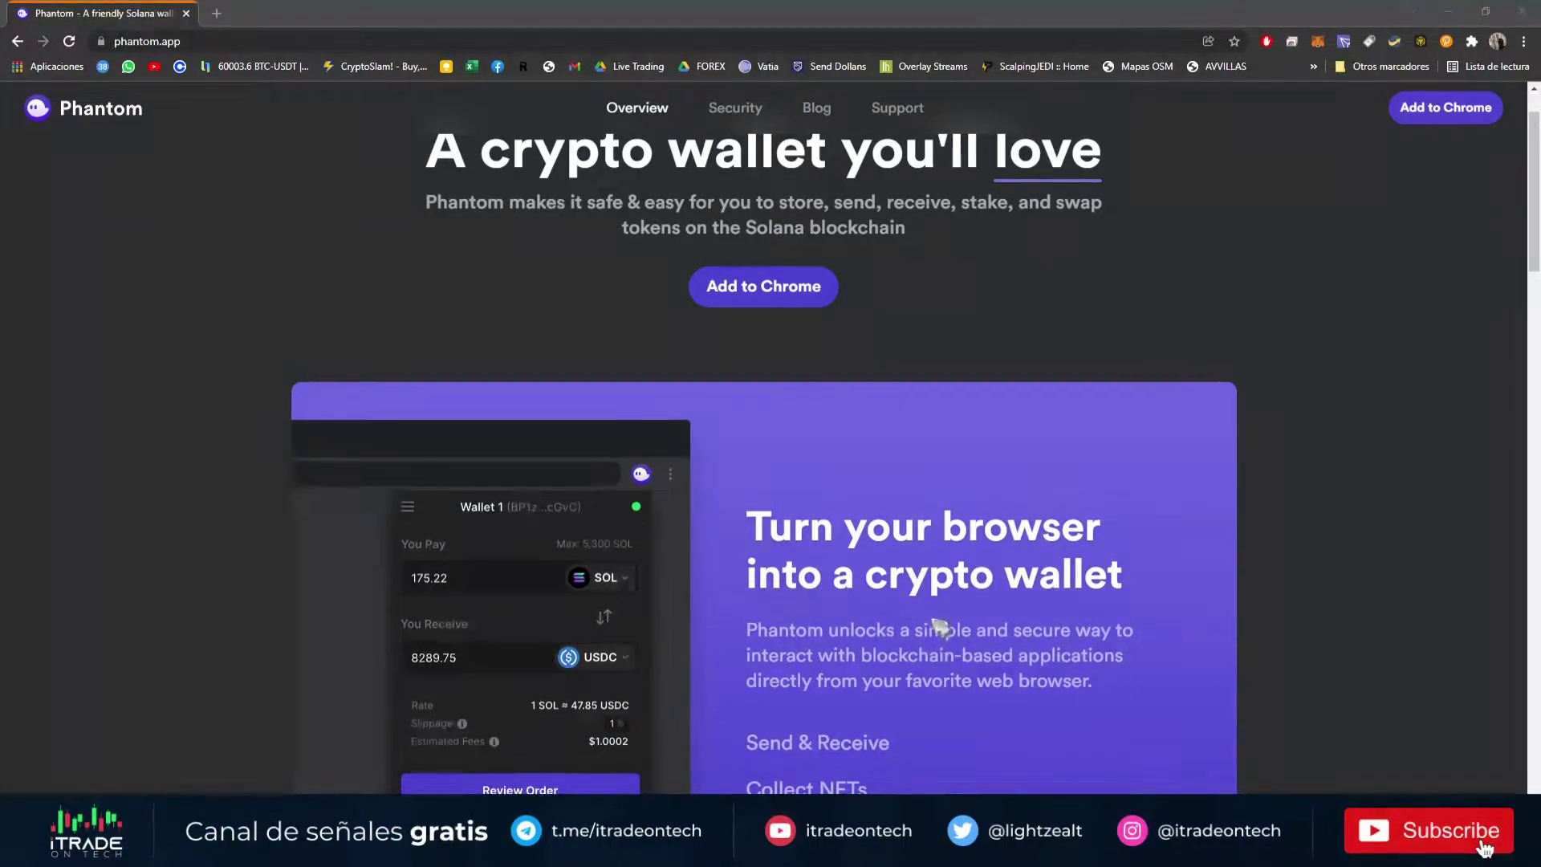
Look over the Phantom home page, from the wallet introduction and feature overview to the list of supported browsers
scroll(939, 627, down, 2)
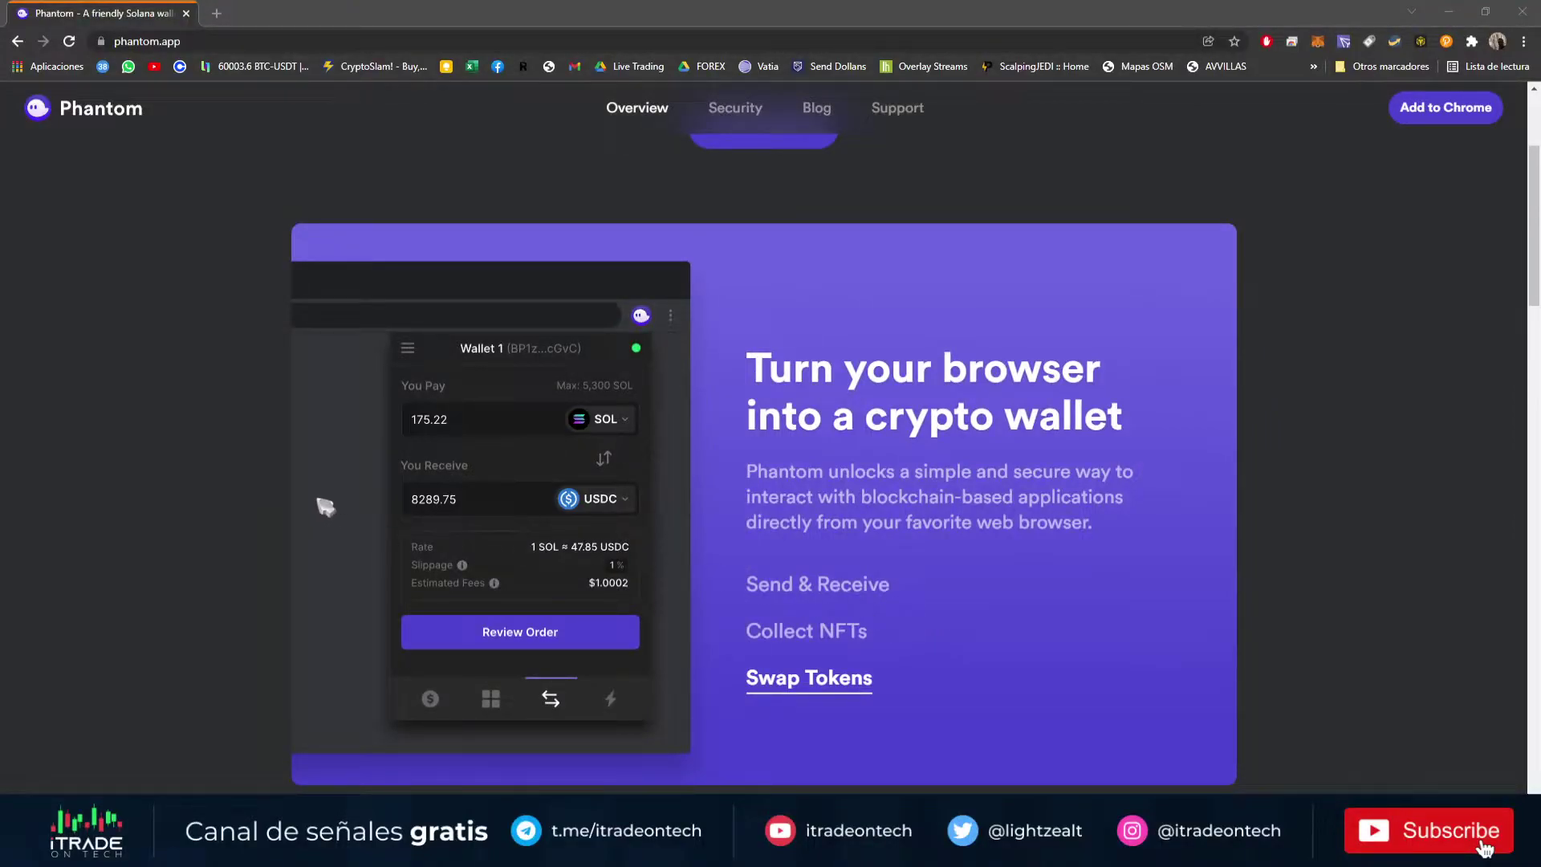
scroll(325, 482, down, 2)
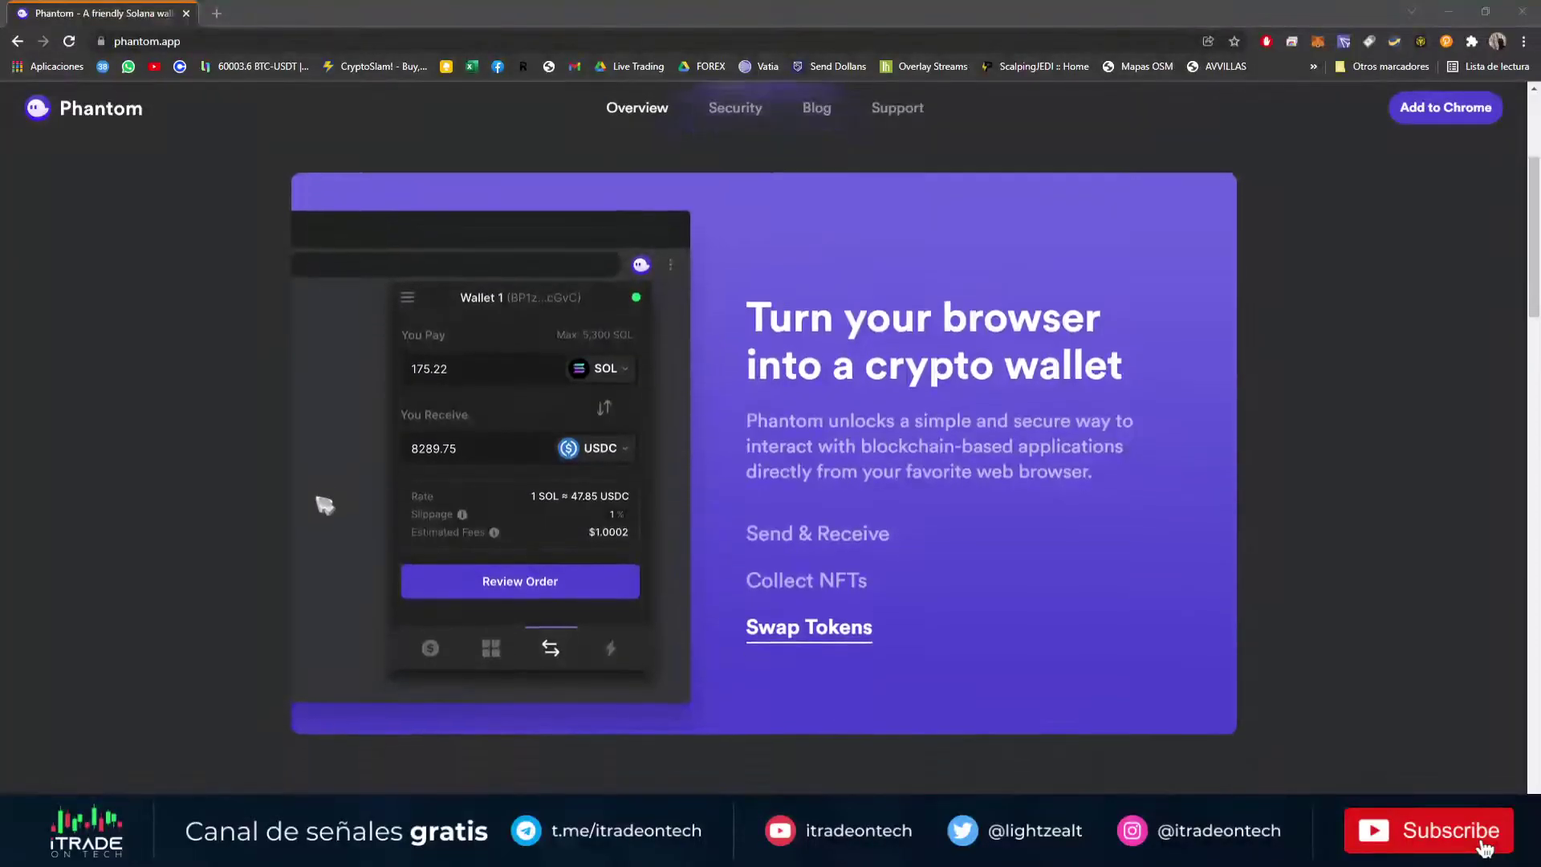
scroll(358, 272, up, 1)
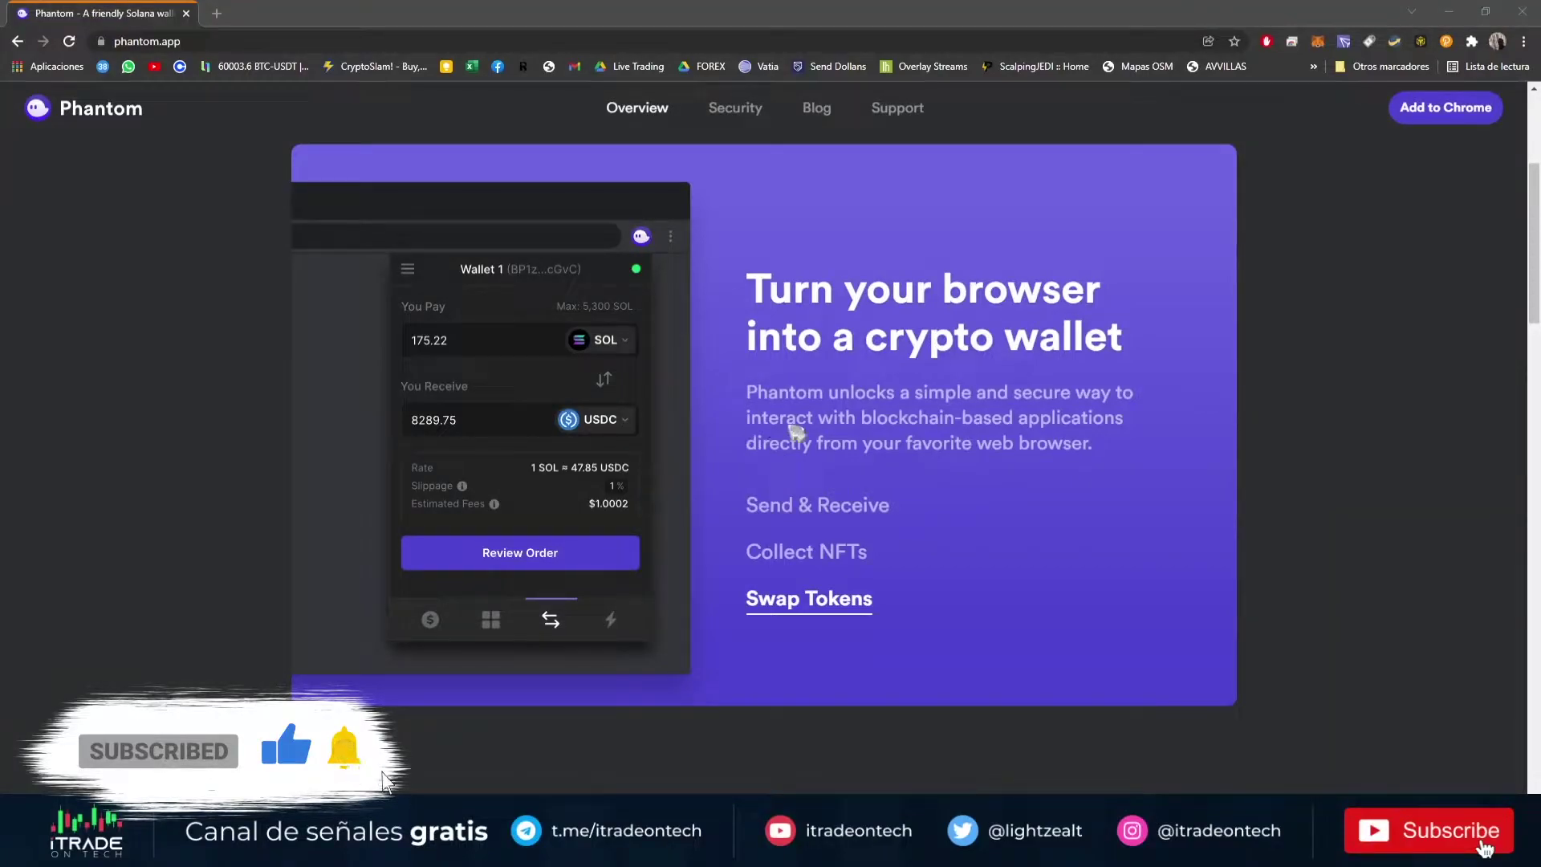
scroll(1012, 353, down, 7)
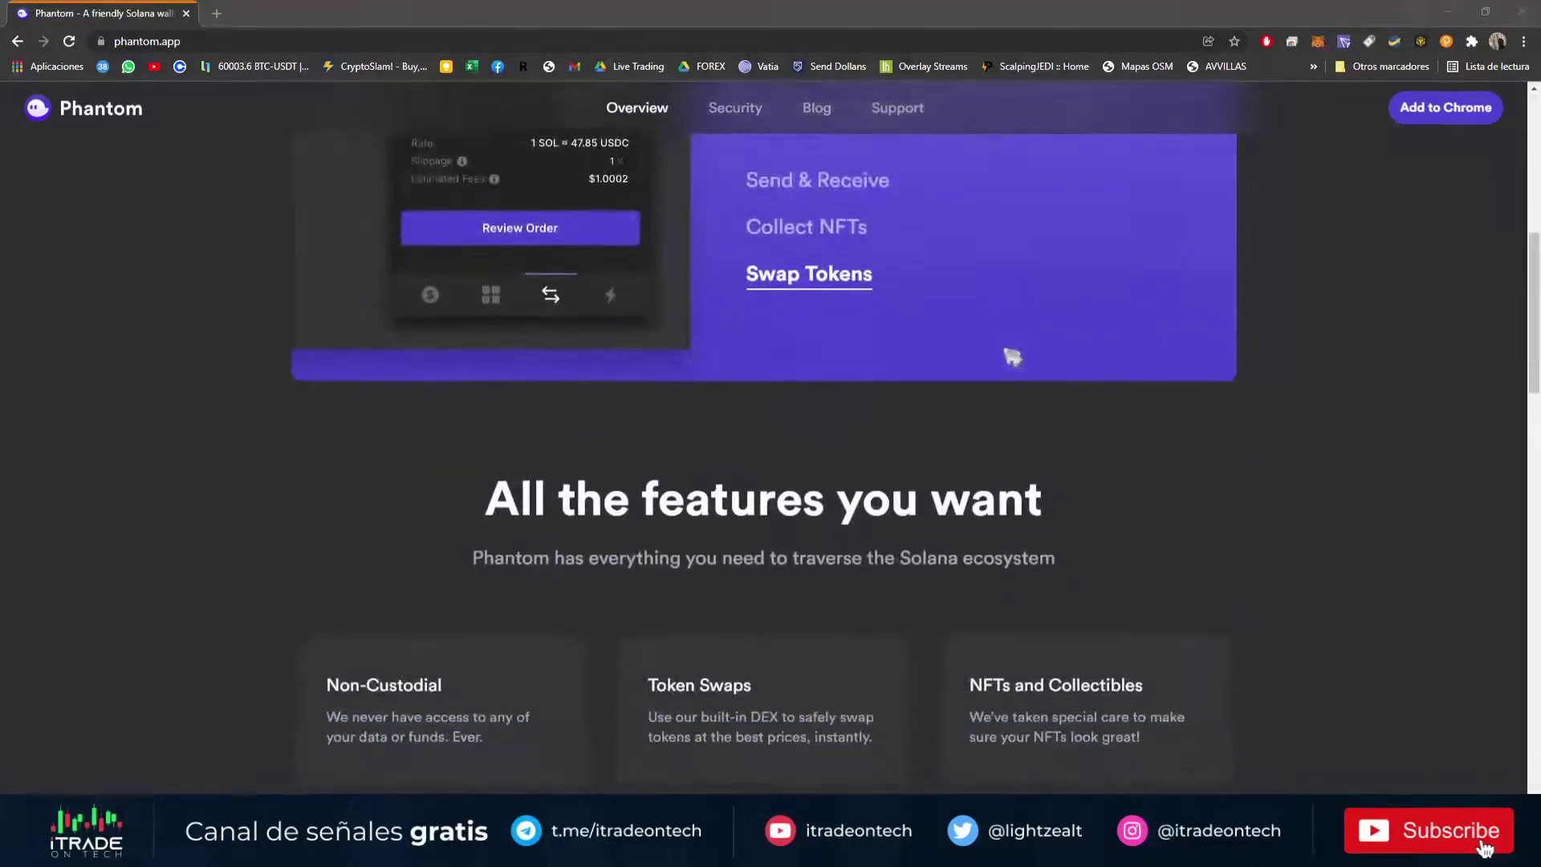
scroll(981, 387, up, 10)
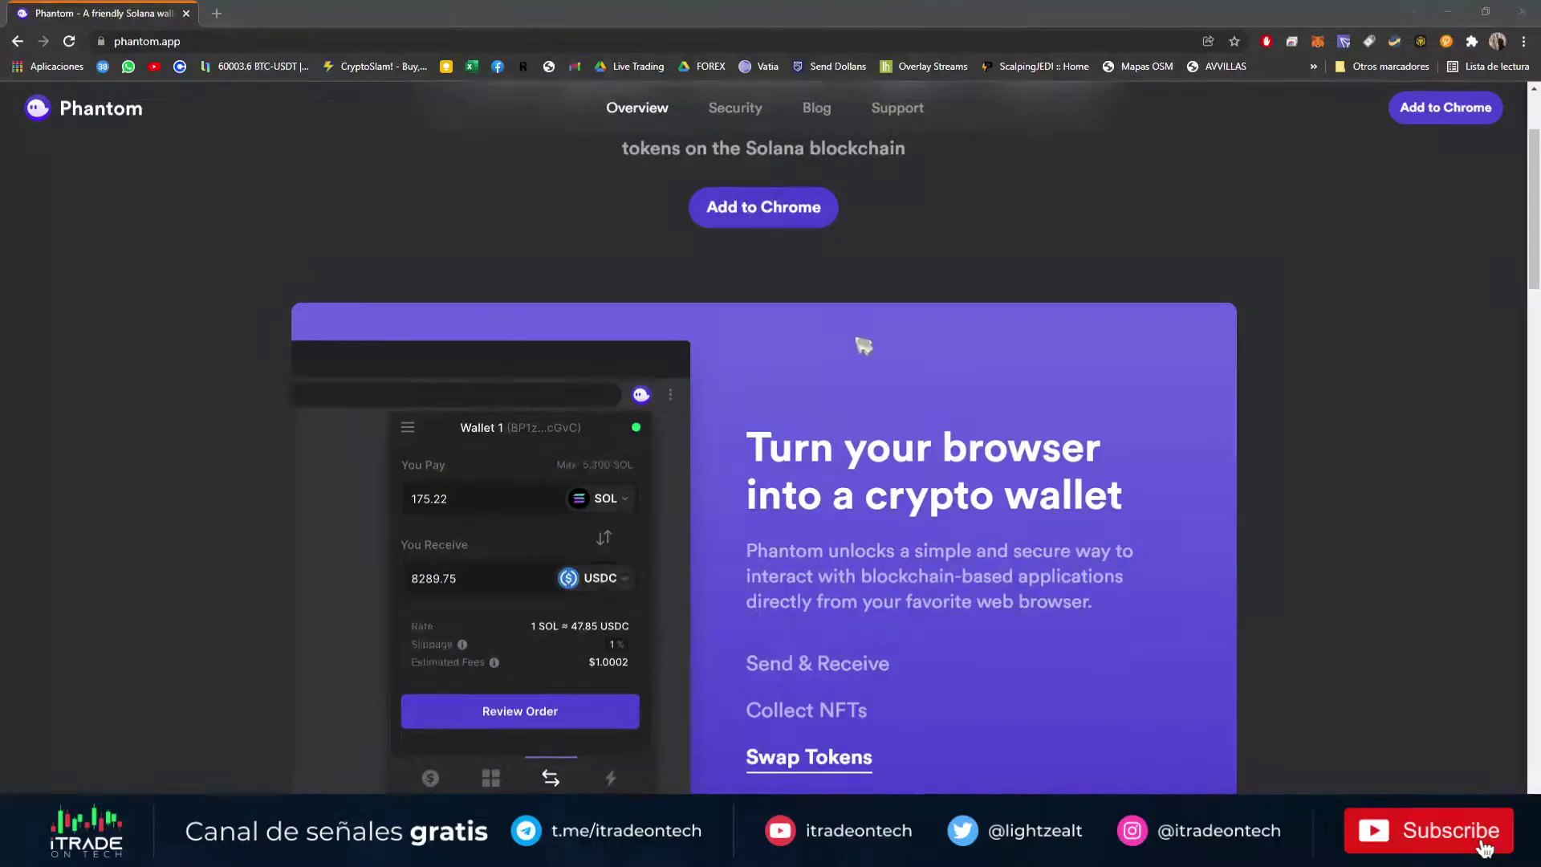
scroll(861, 344, down, 3)
drag(1531, 261, 1412, 666)
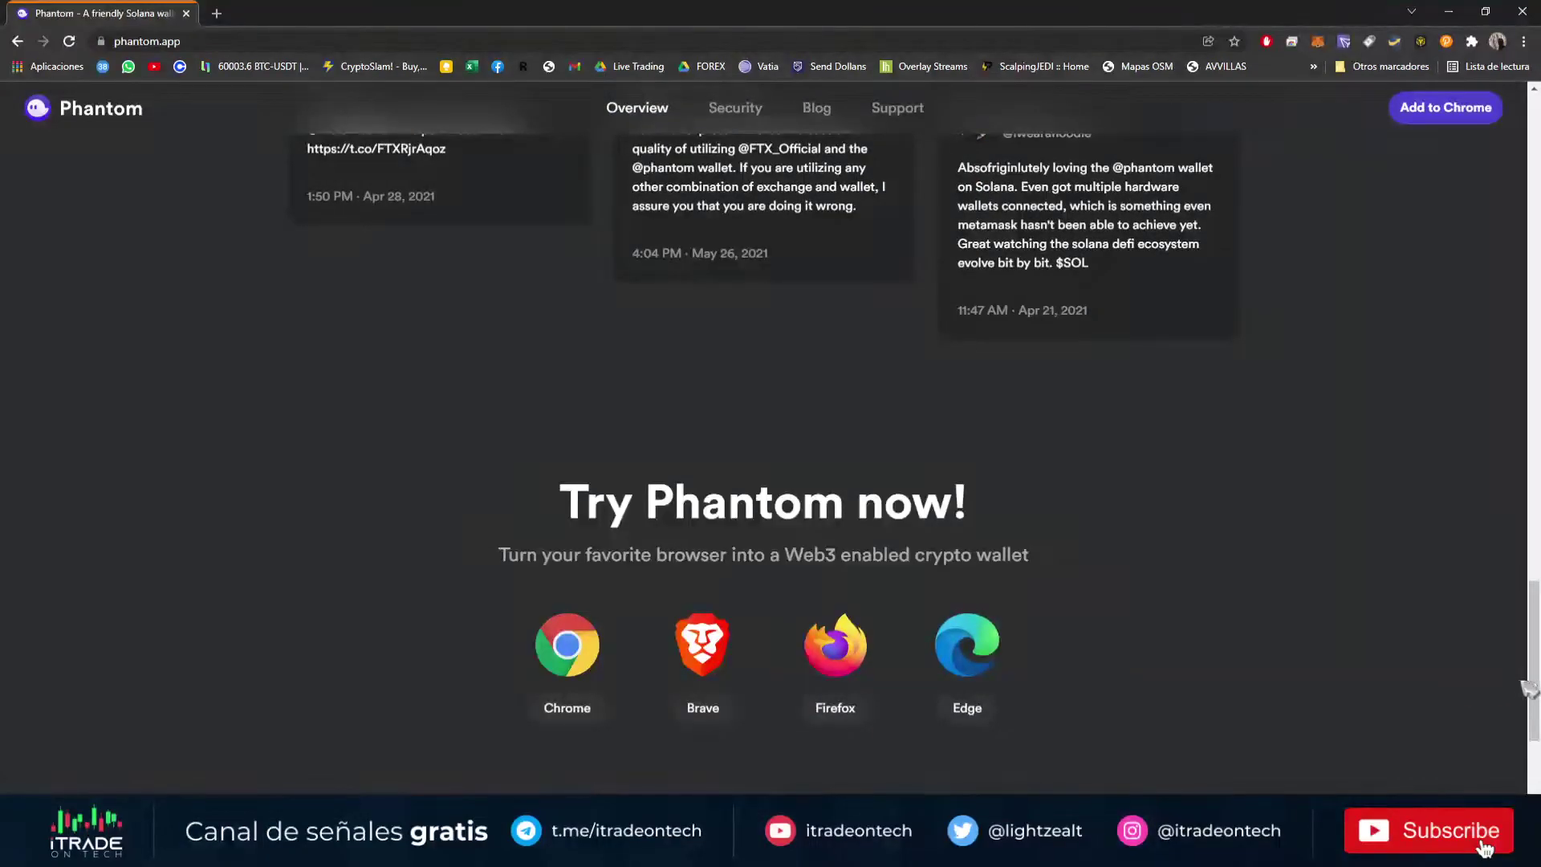
drag(1533, 689, 1445, 241)
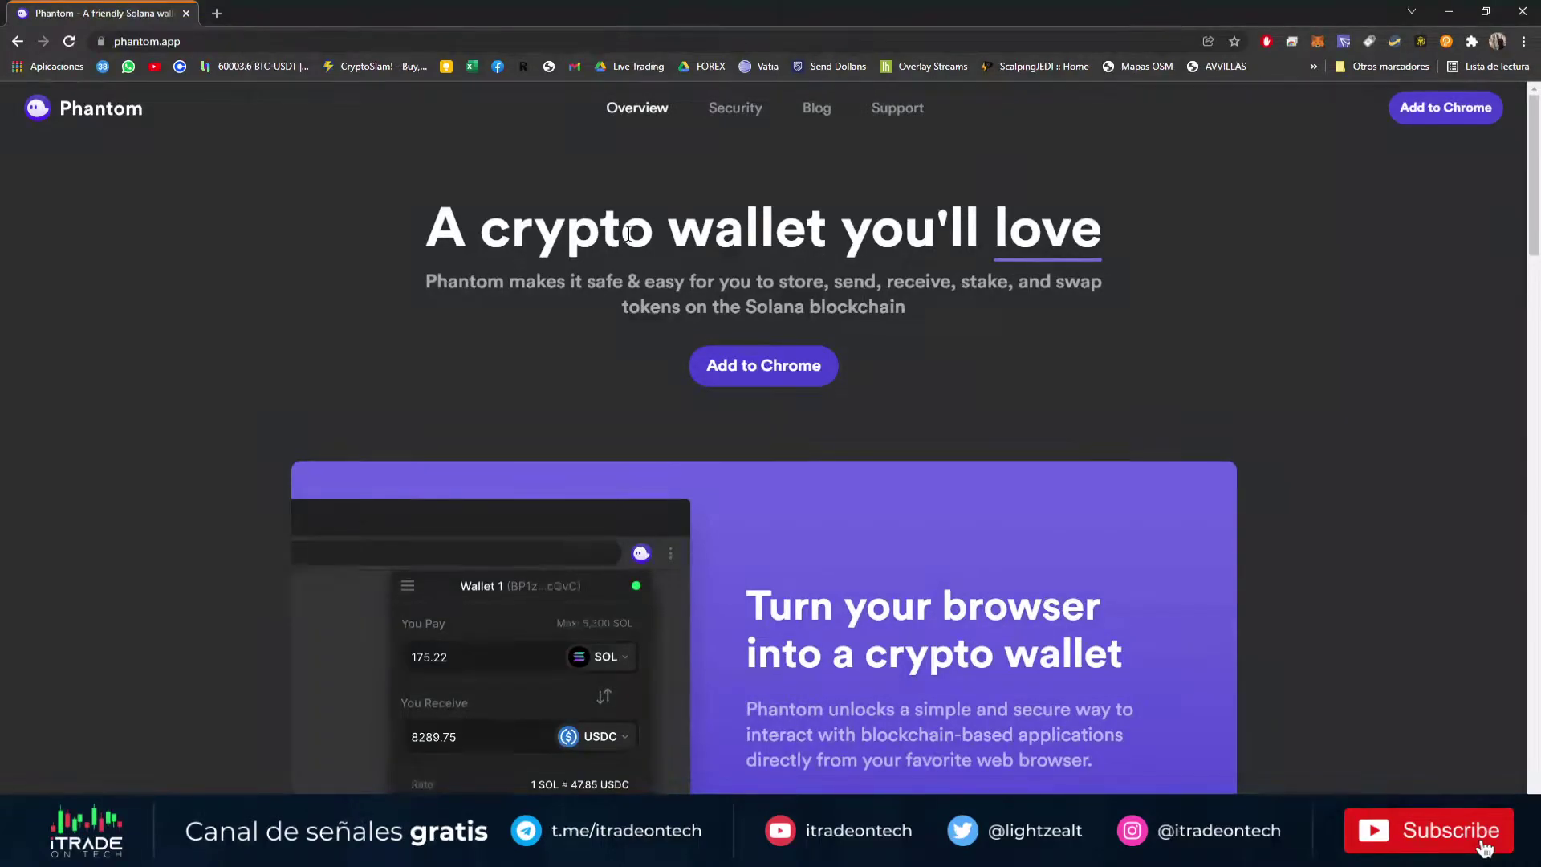
Add the Phantom extension to Chrome from the Chrome Web Store and approve its installation
click(1449, 110)
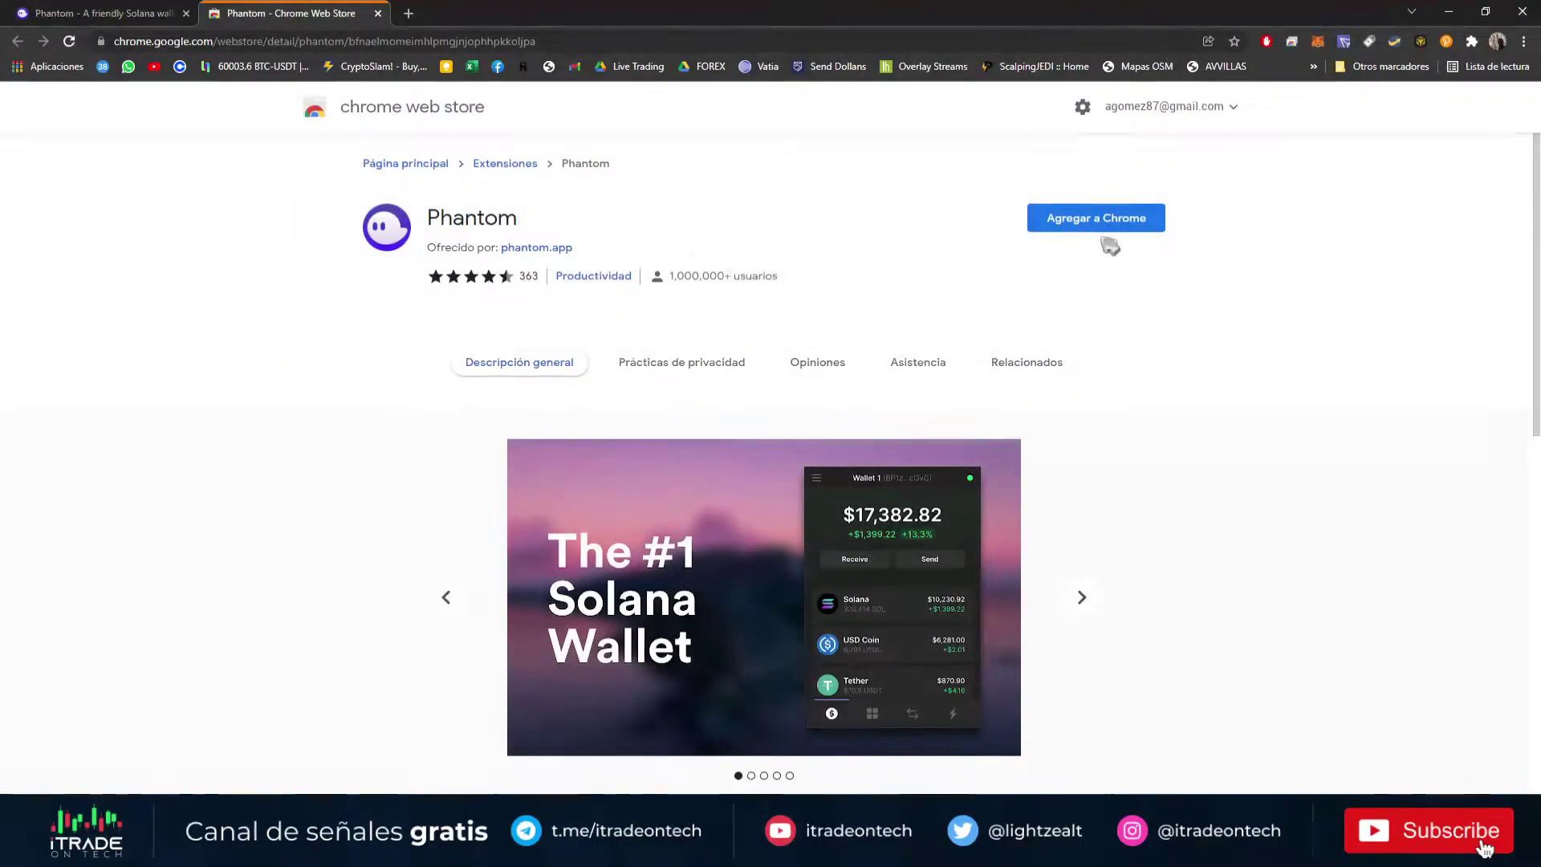
click(1109, 233)
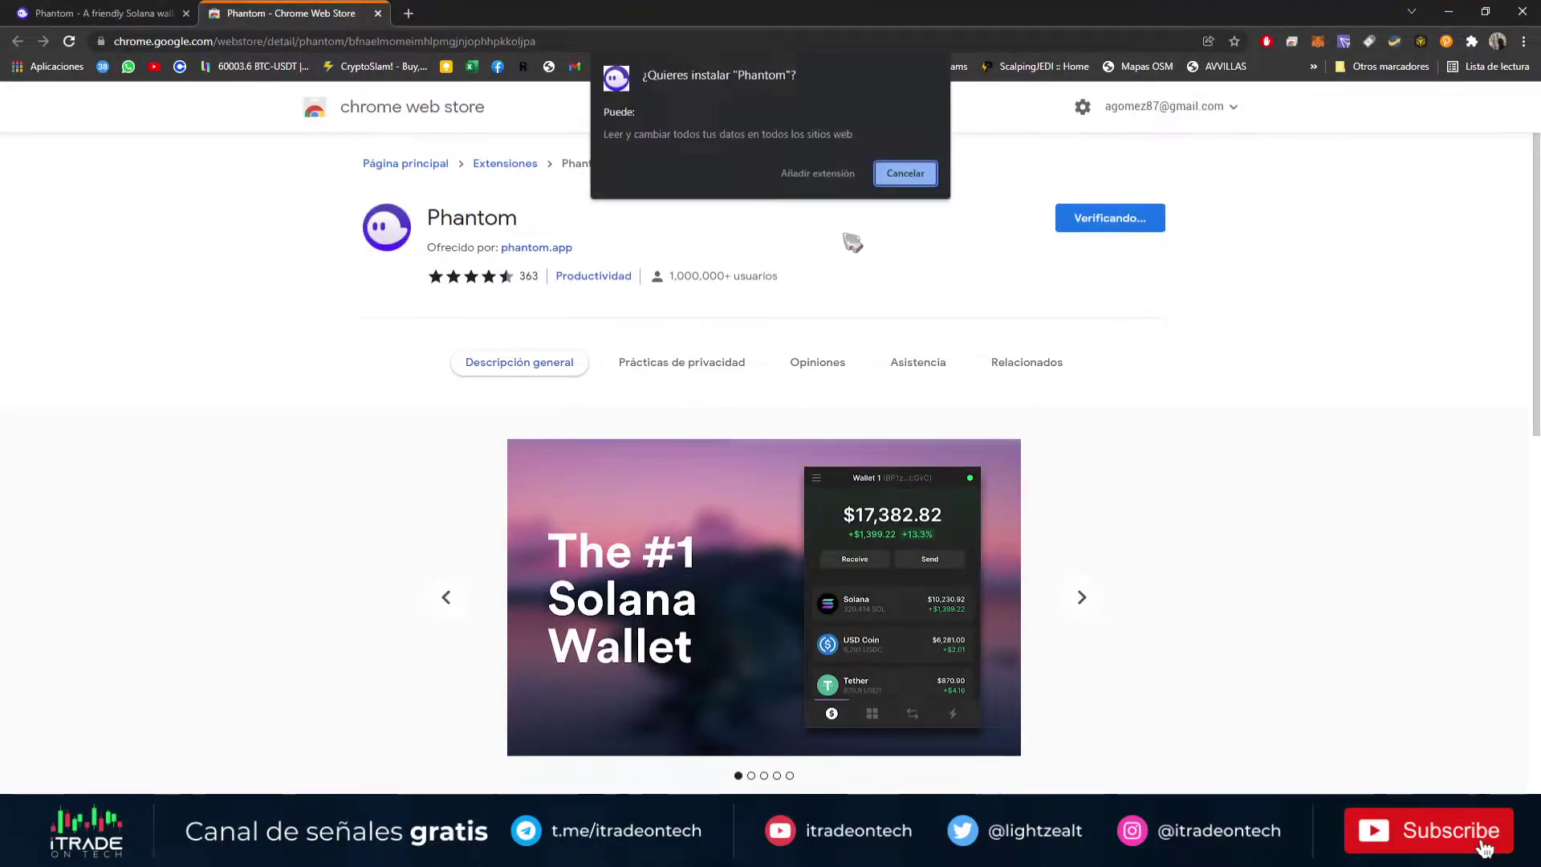
click(817, 172)
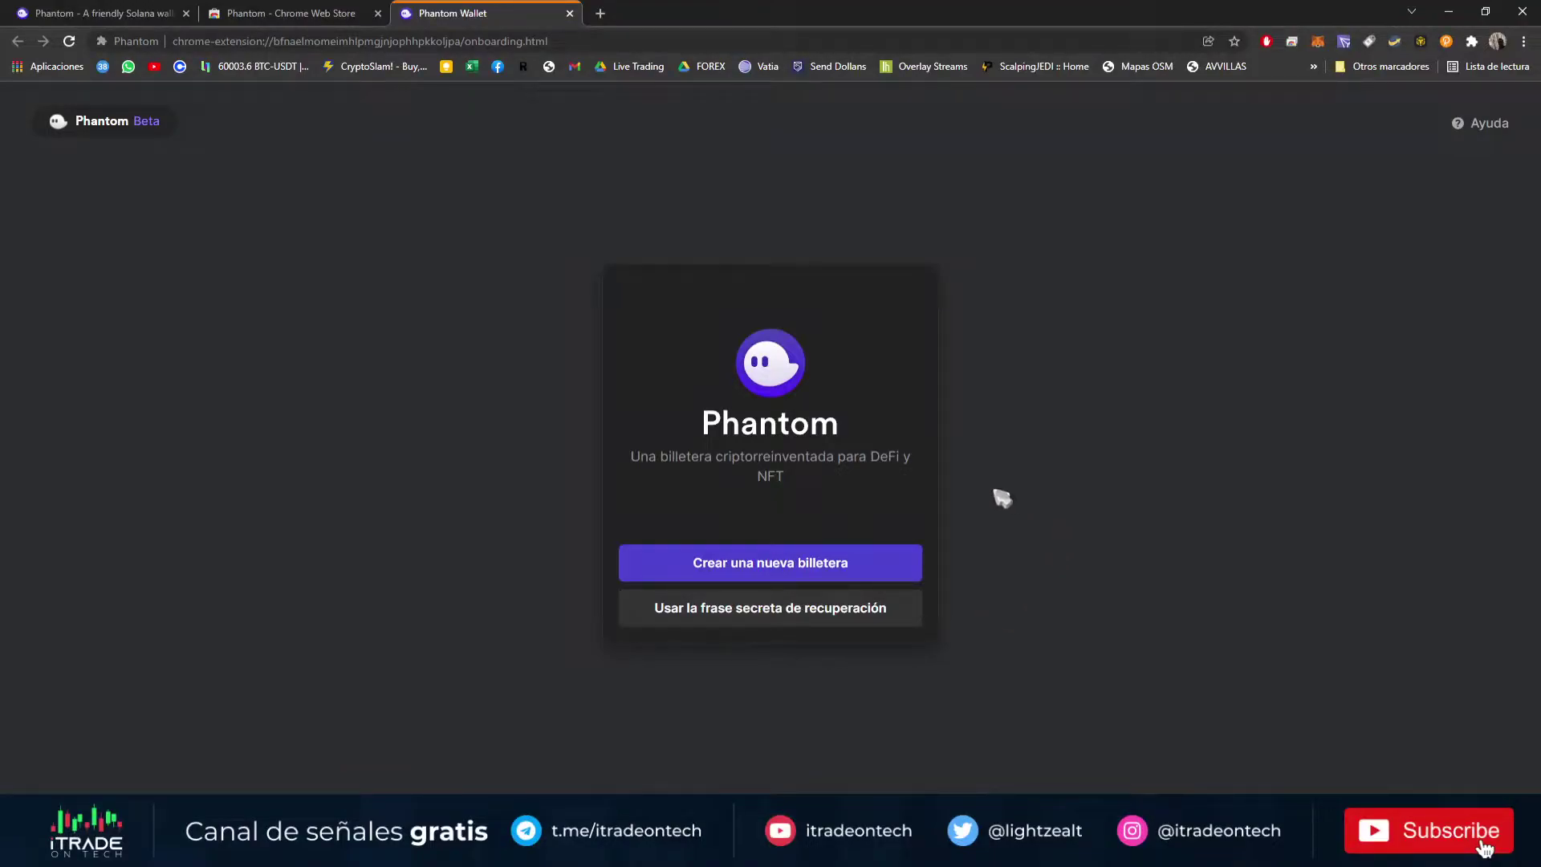
Create a new Phantom wallet, copy its secret recovery phrase and confirm that the phrase has been saved
click(744, 573)
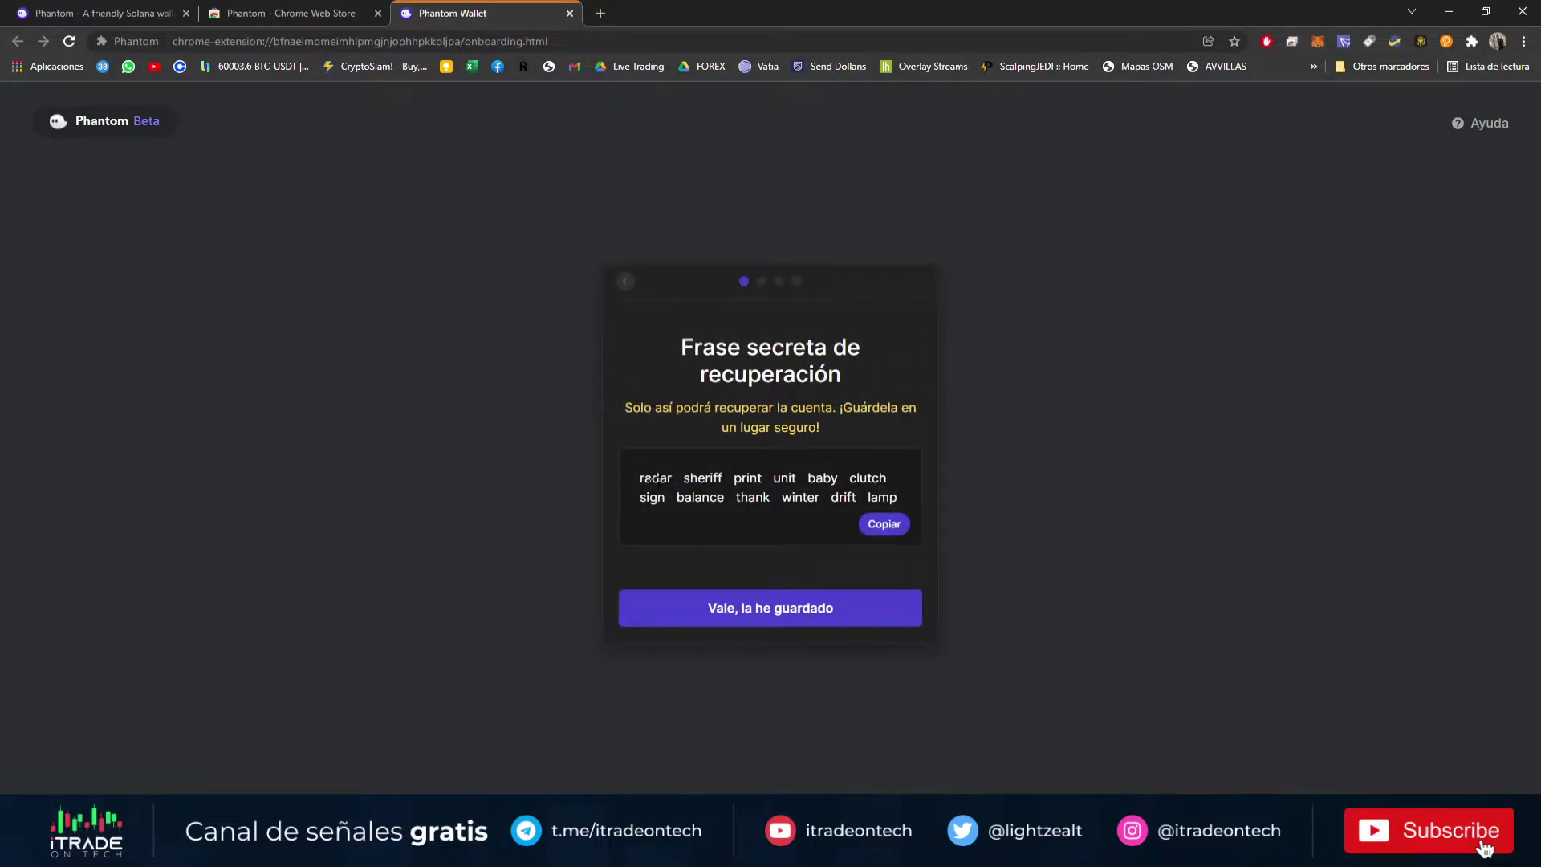
drag(640, 477, 897, 497)
right_click(874, 494)
click(903, 504)
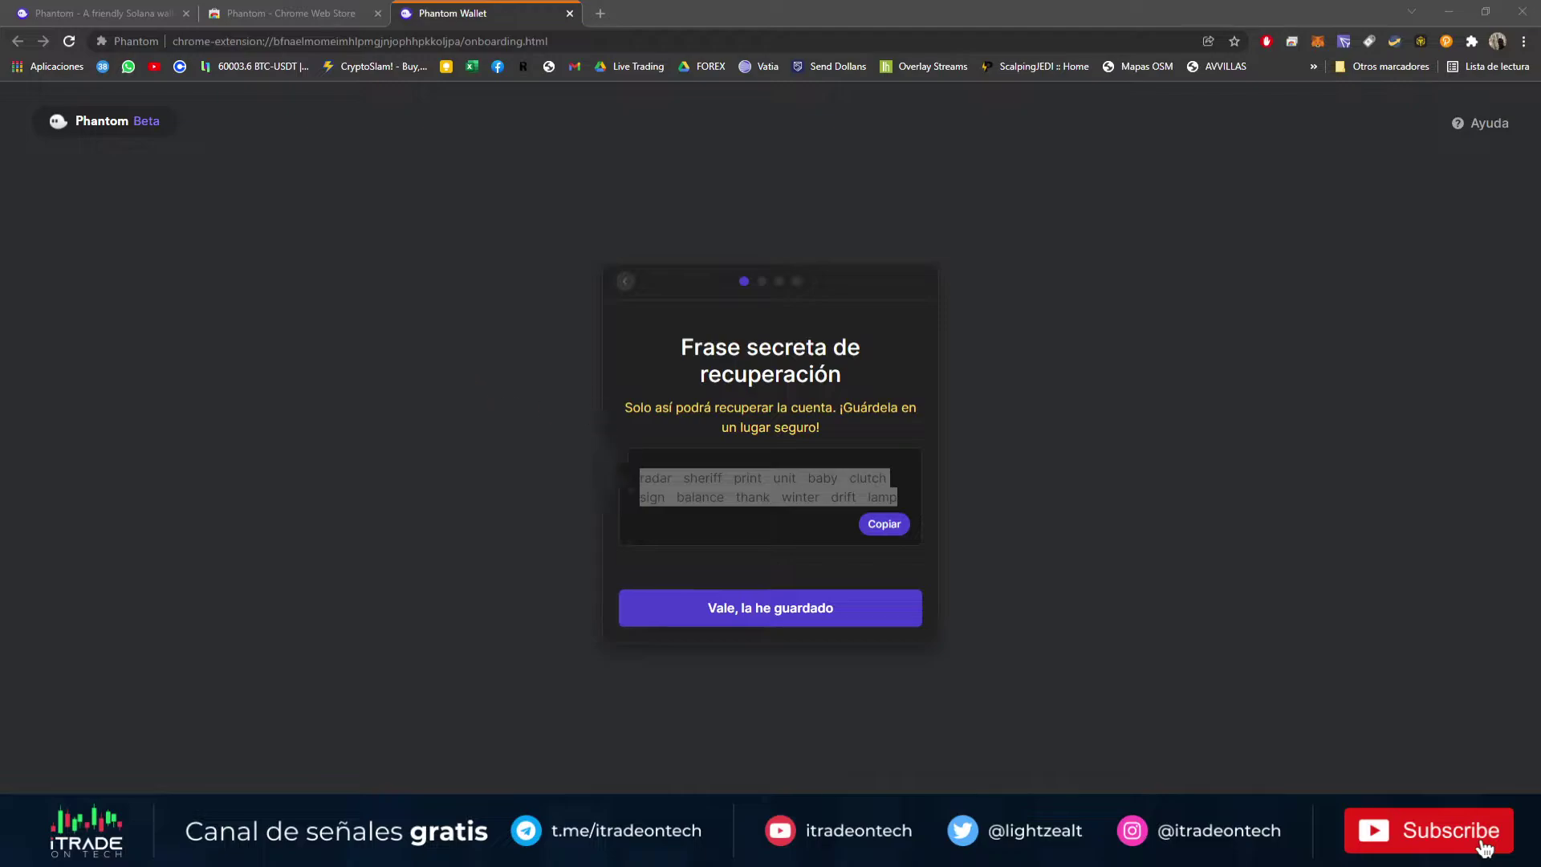
click(663, 484)
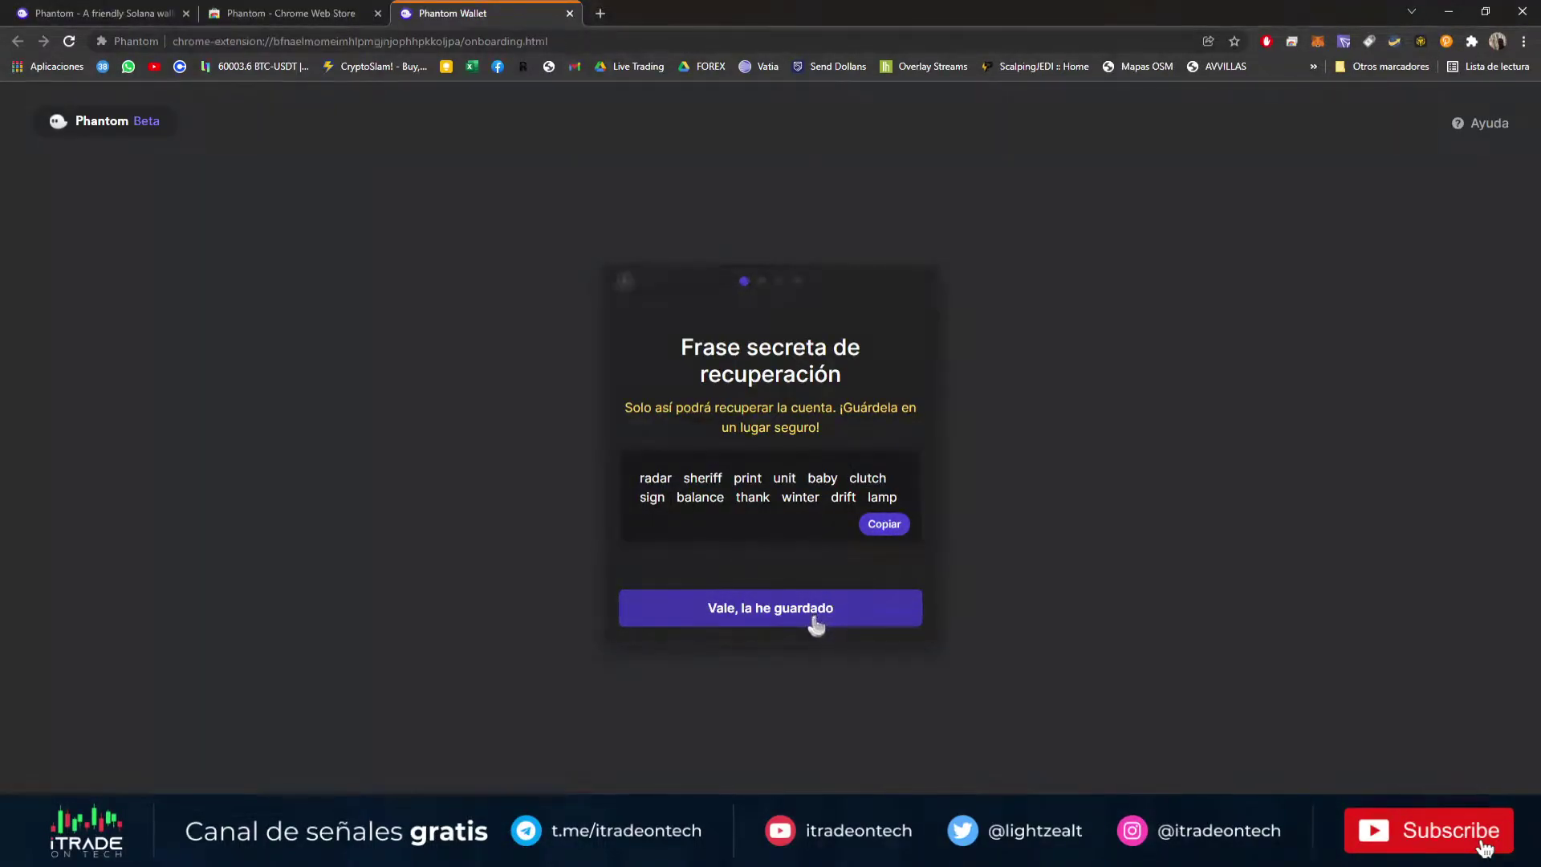
click(754, 611)
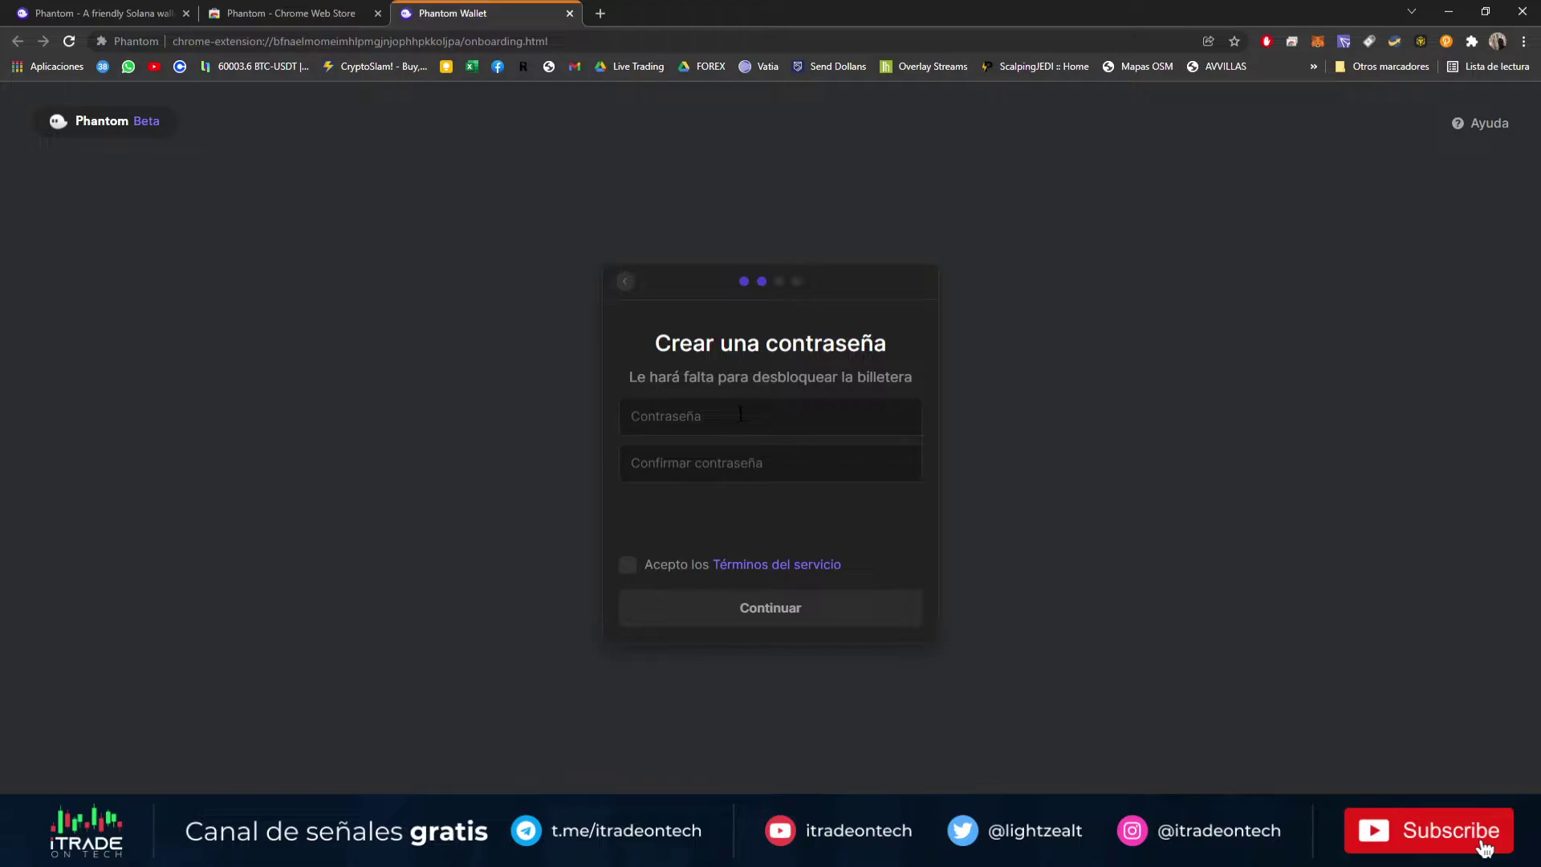
Enter and confirm the wallet password, accept the terms of service and finish the remaining setup pages
text(a)
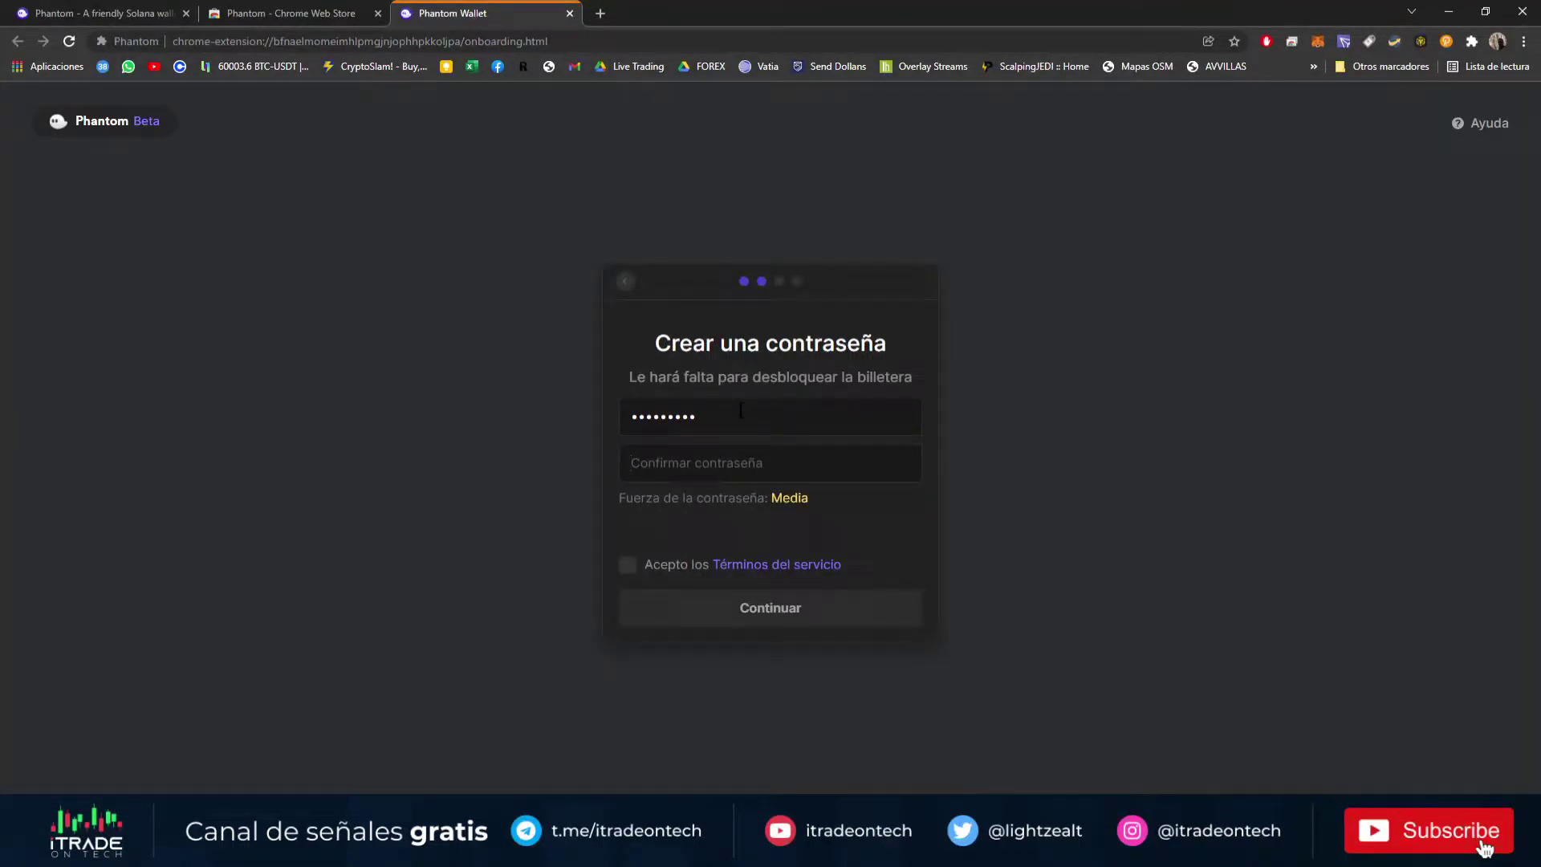
text(a)
click(630, 567)
click(697, 610)
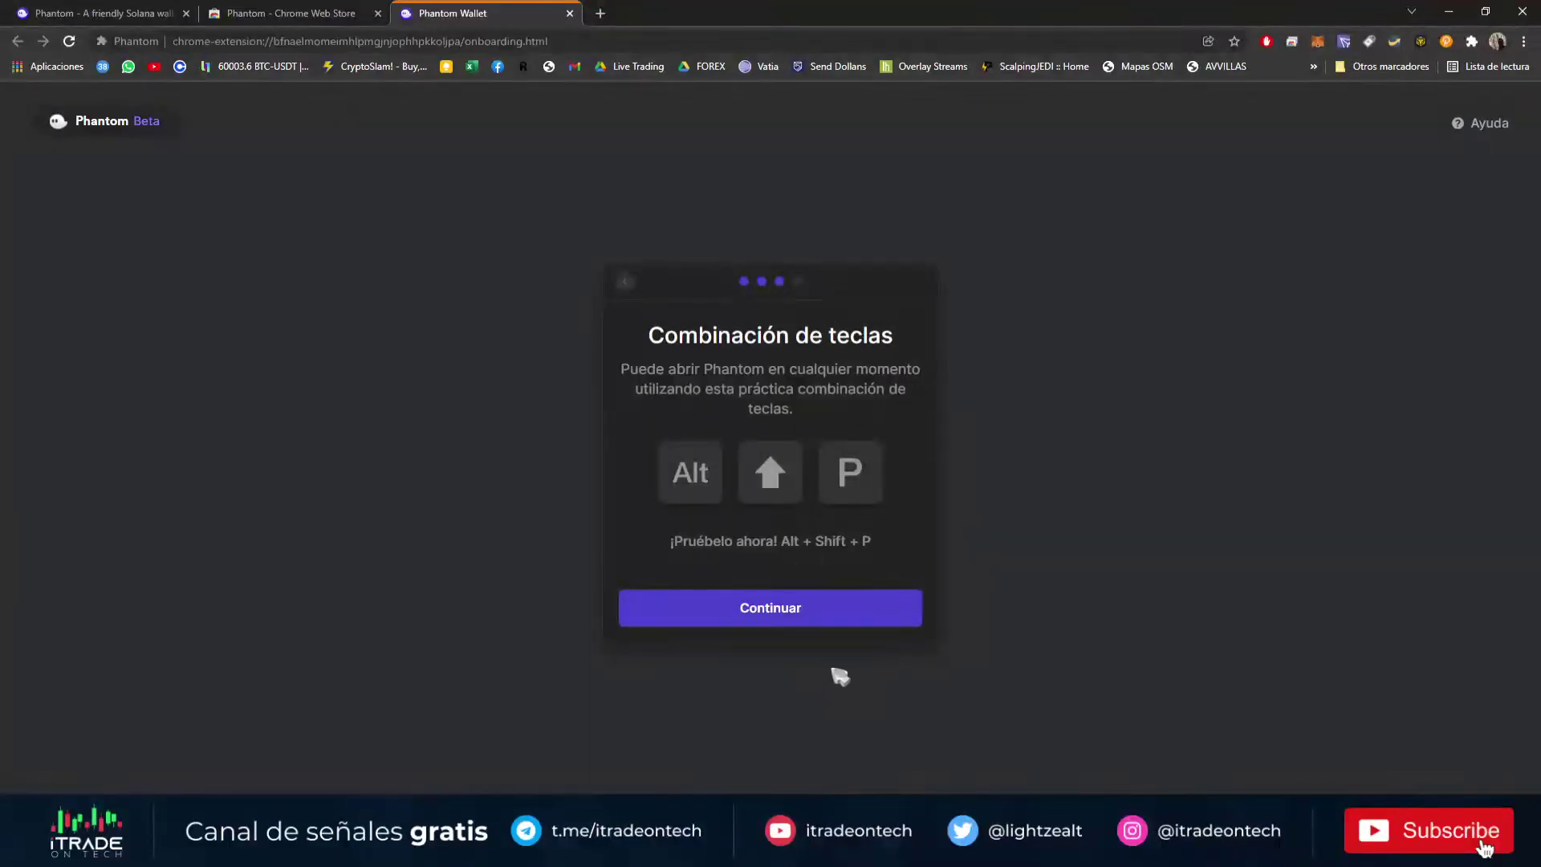
click(793, 615)
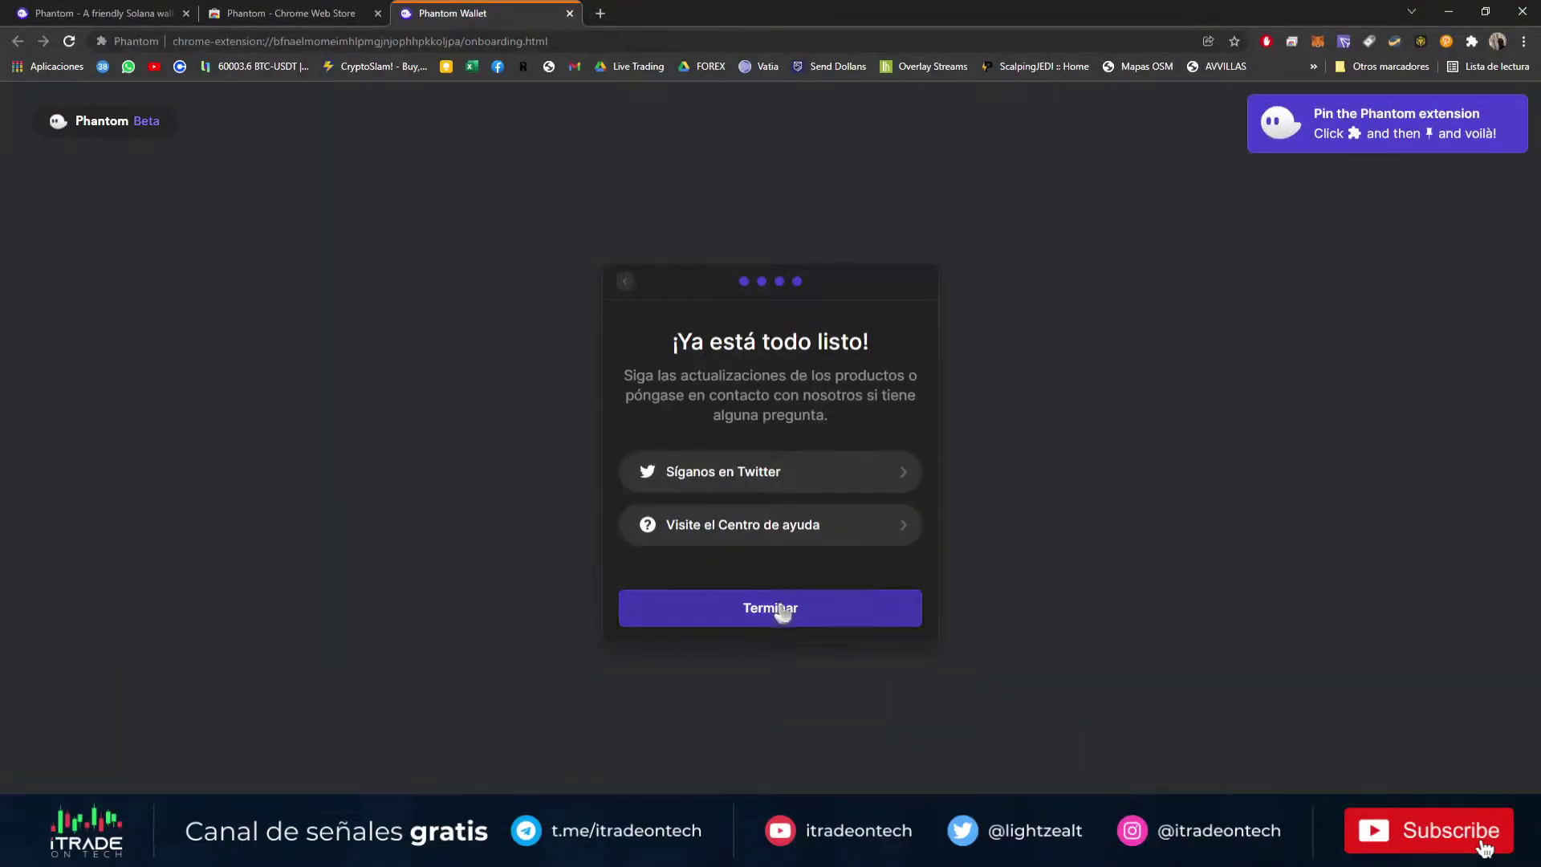
click(831, 598)
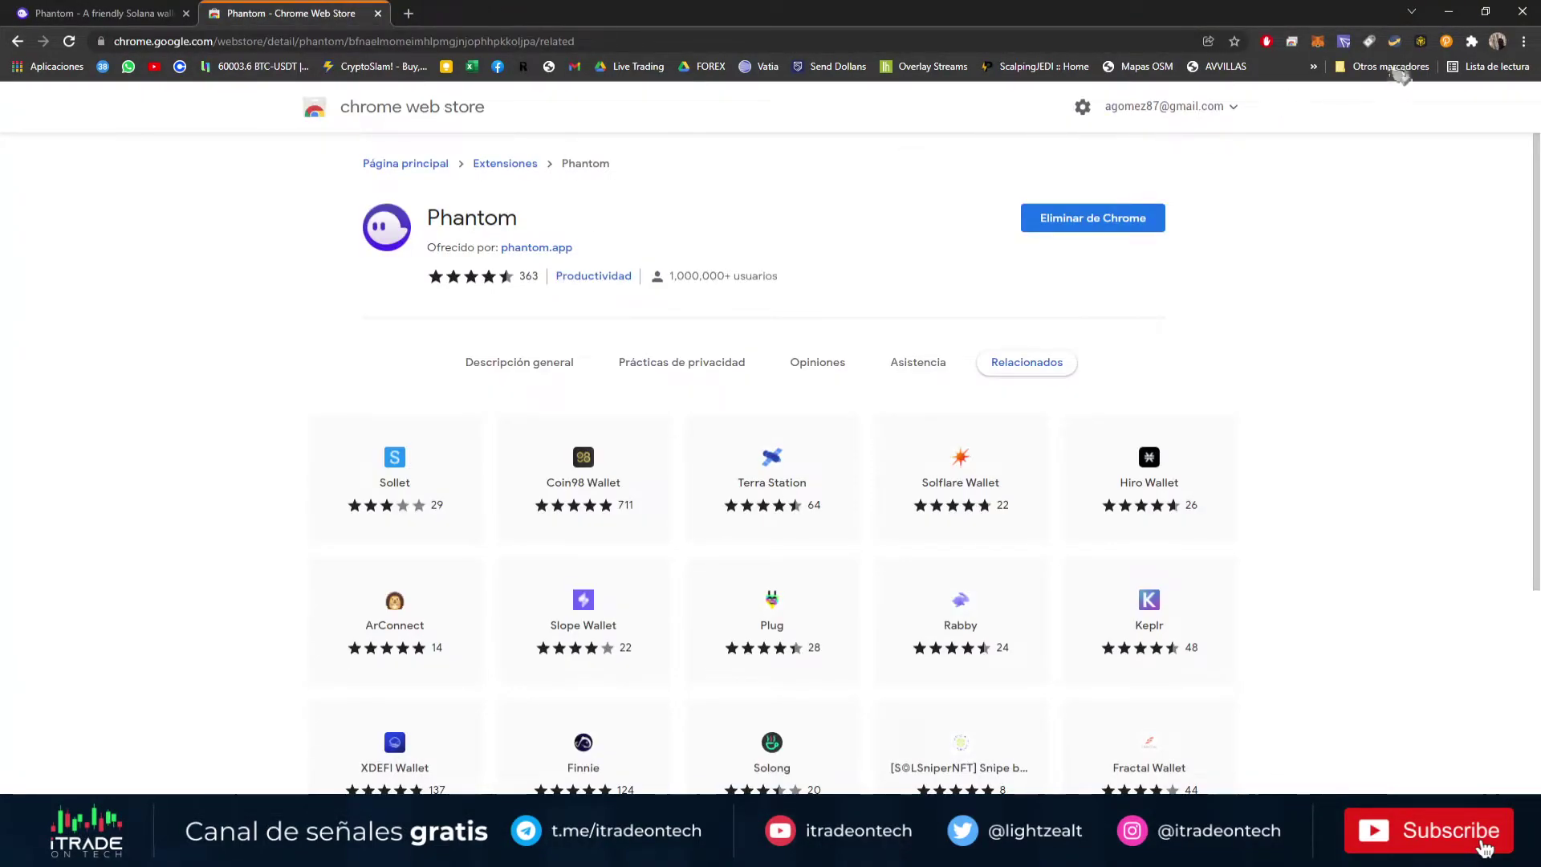
Pin the Phantom extension so its icon stays in the browser toolbar
click(1471, 41)
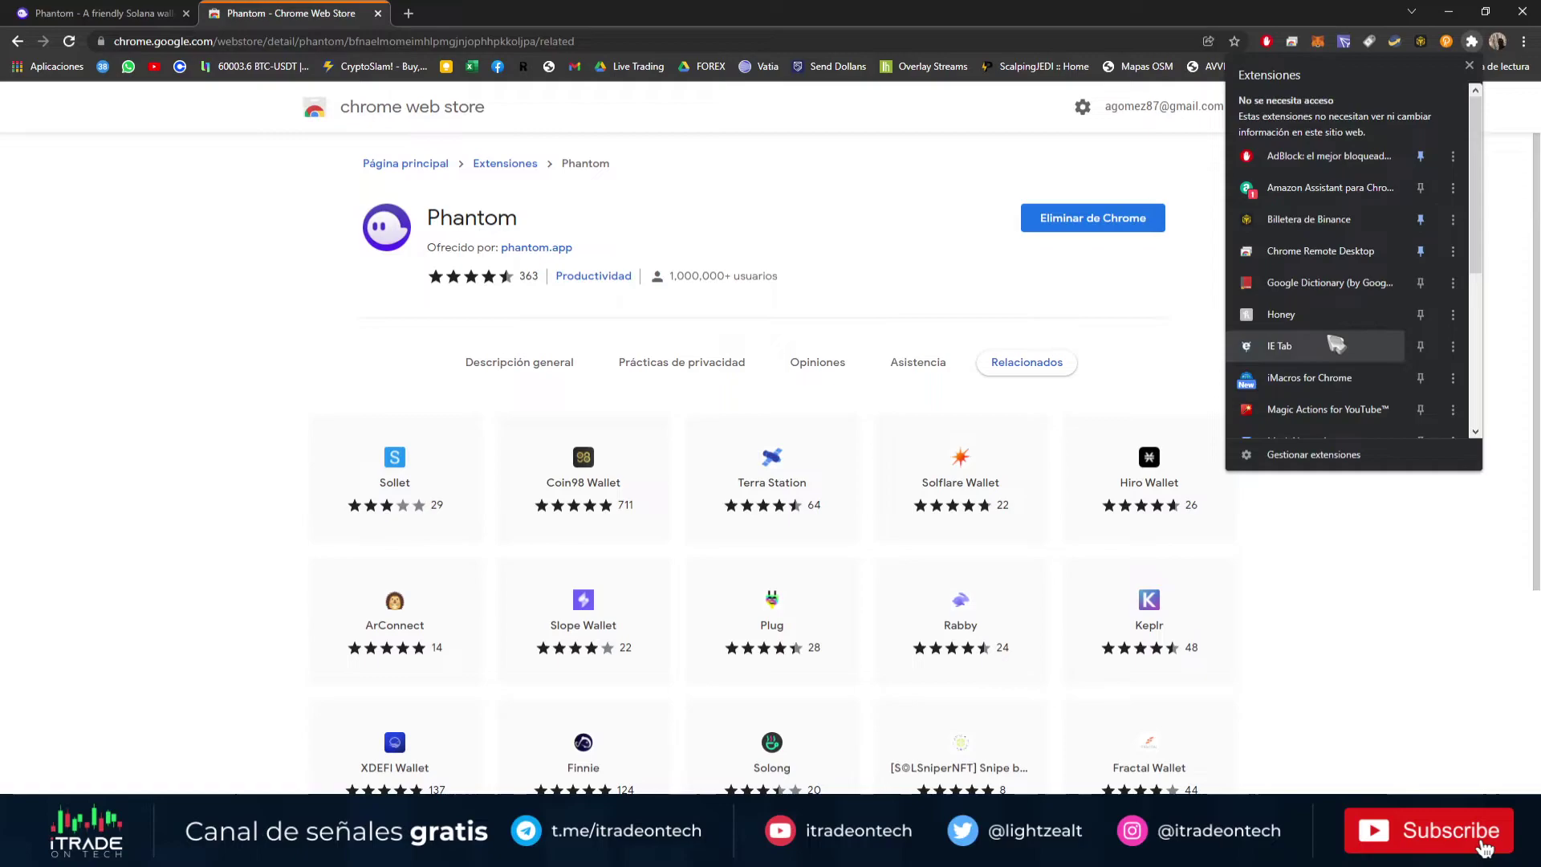
scroll(1349, 341, down, 3)
click(1421, 313)
click(1130, 302)
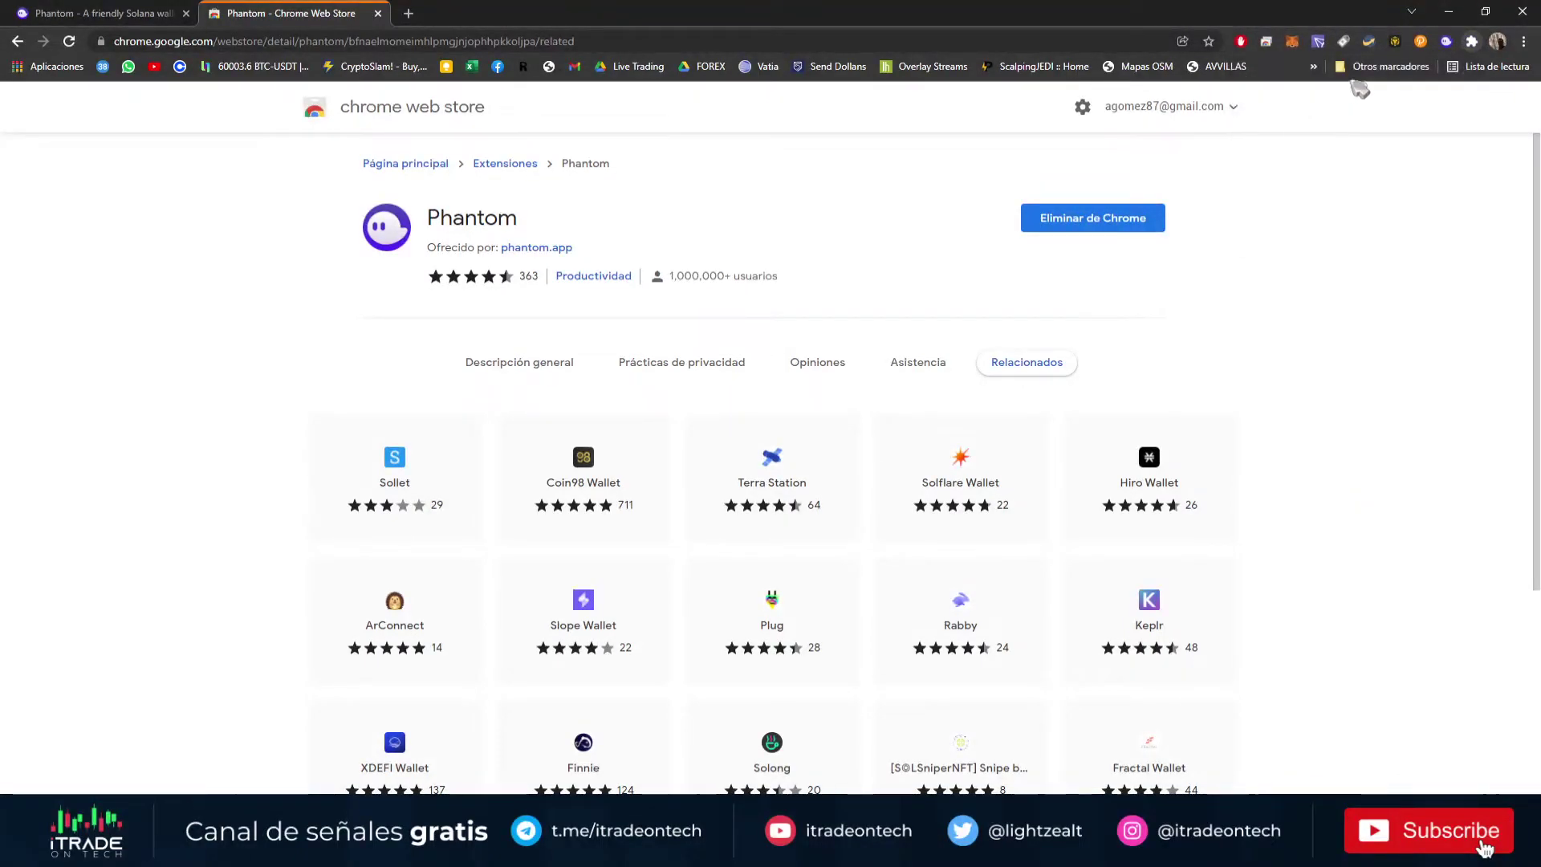
Copy the address of Wallet 1 from Phantom and search the web for it in a new tab
click(1447, 42)
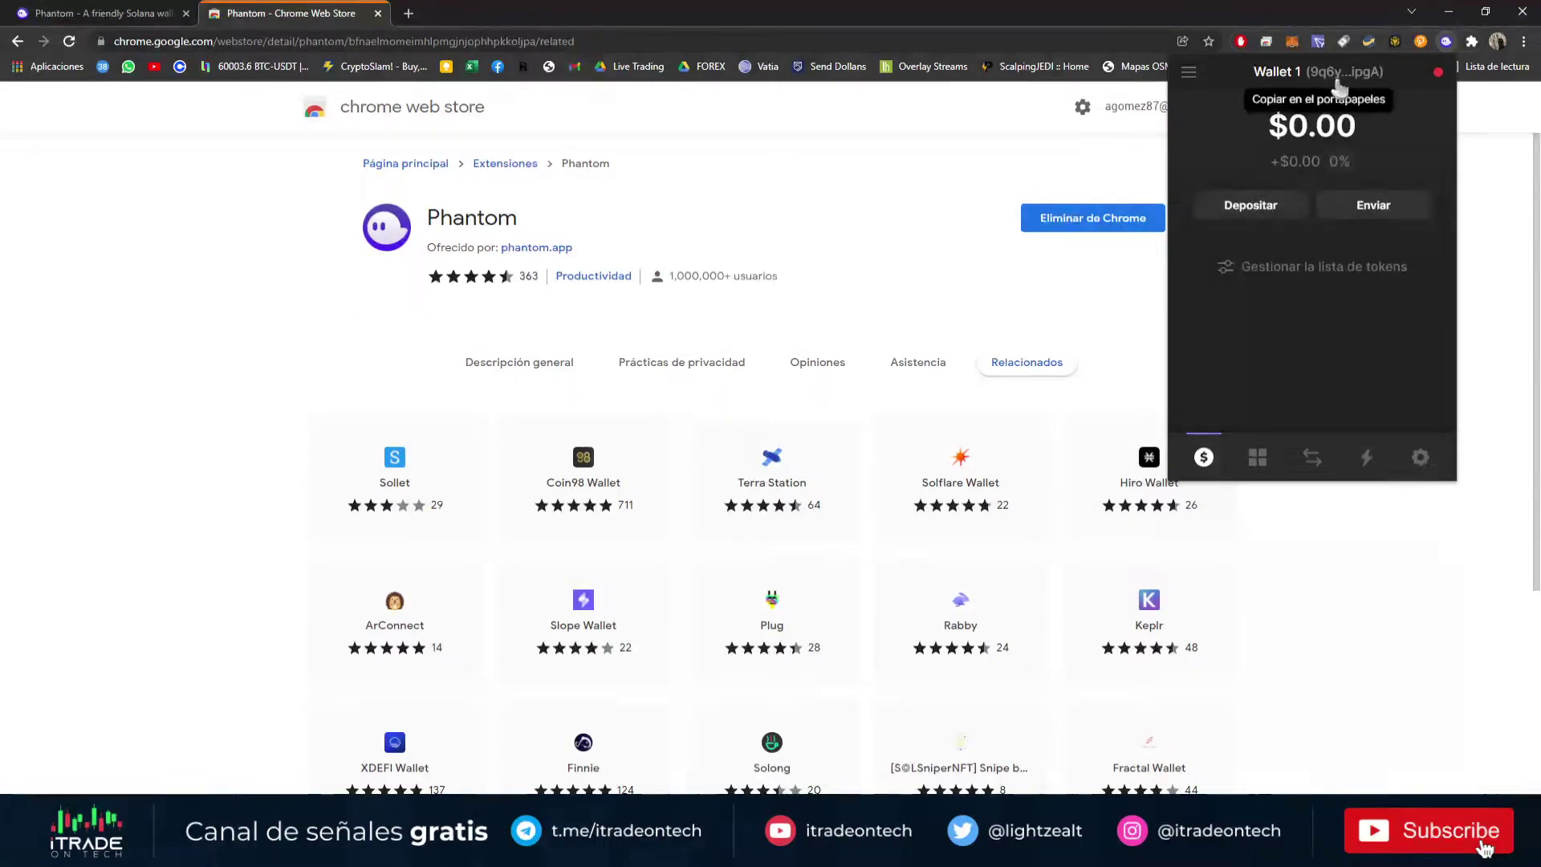
click(408, 13)
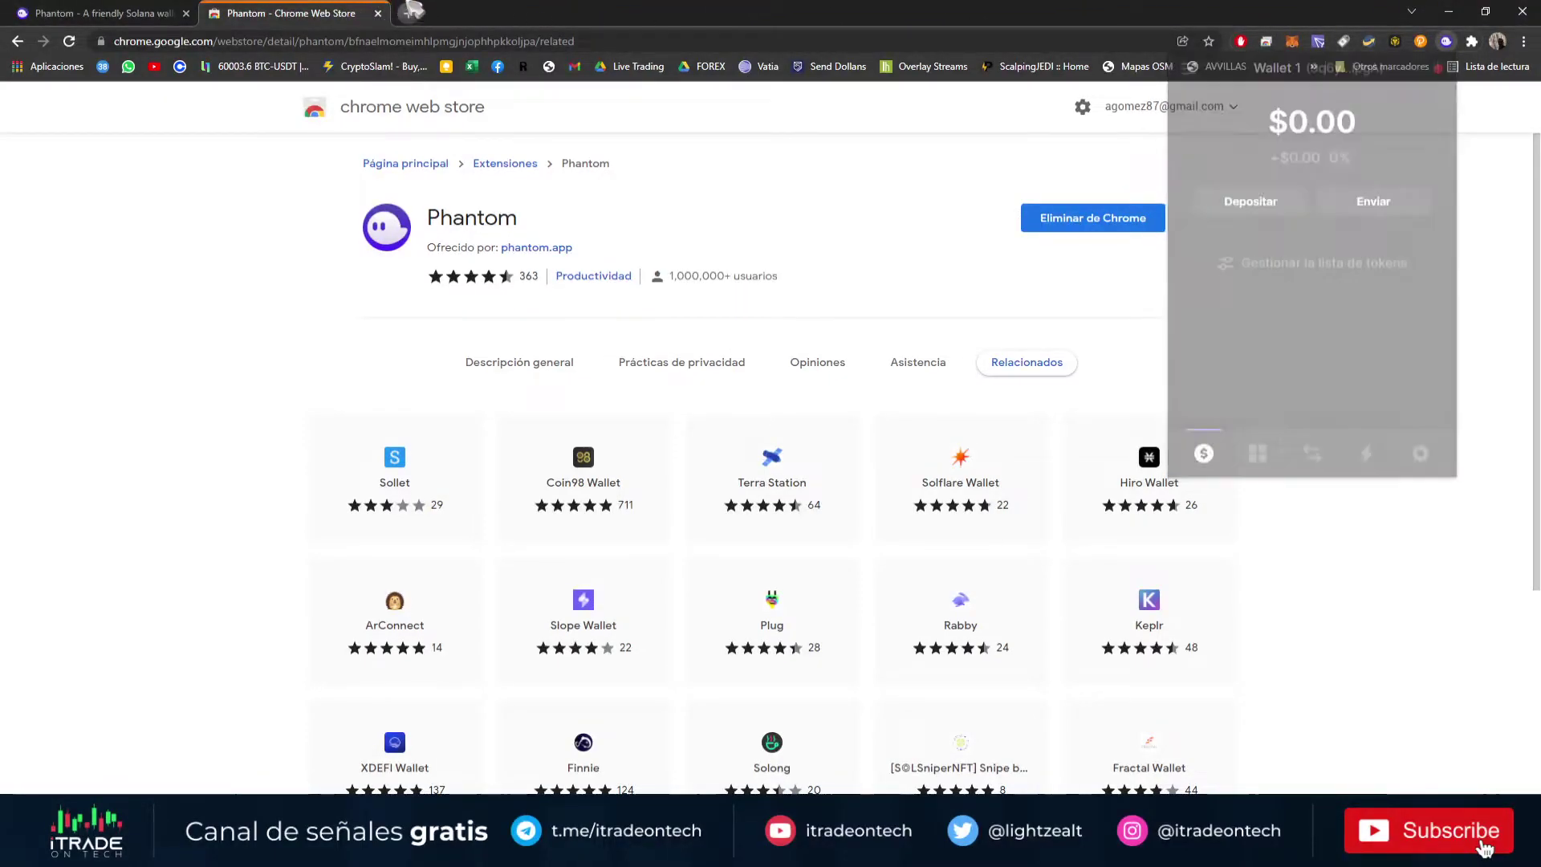
key(ctrl+v)
key(Return)
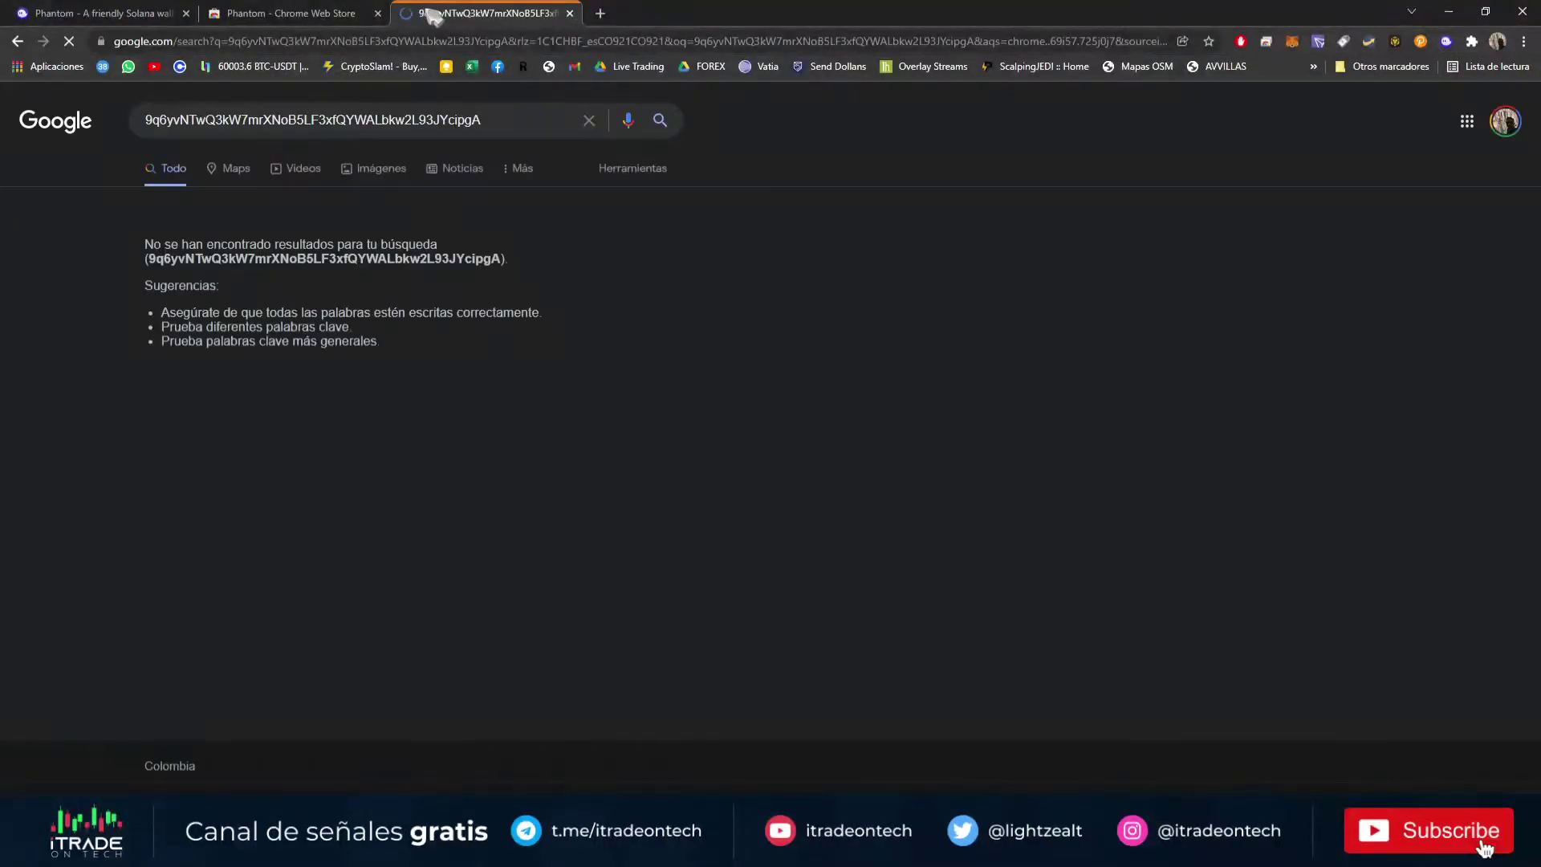
Search Google for "sol explorer" and open the Solana Explorer site
double_click(231, 125)
text(s)
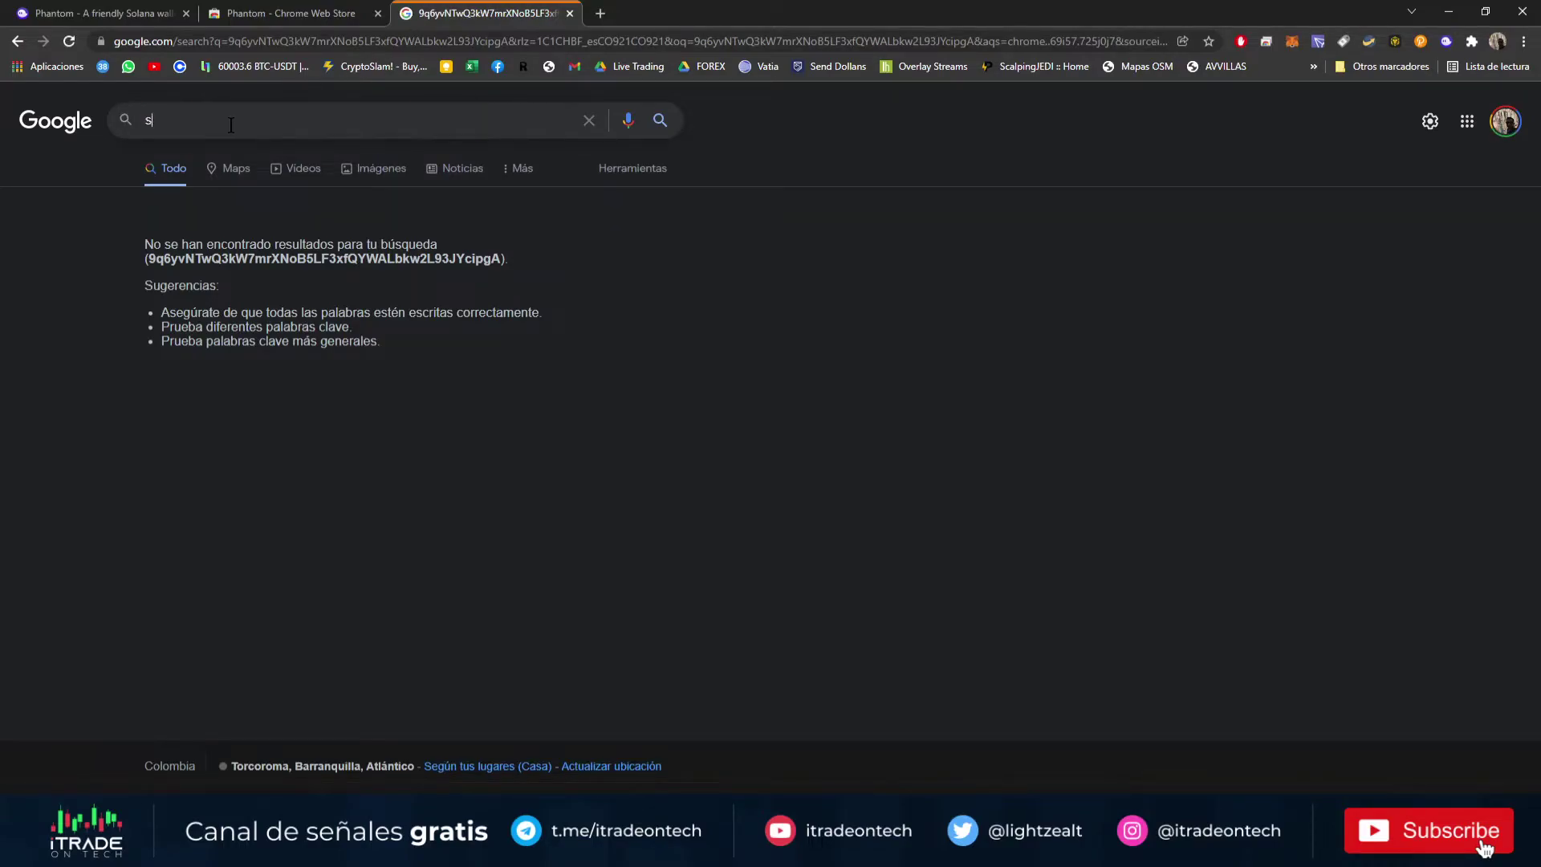
text(ol exploirer)
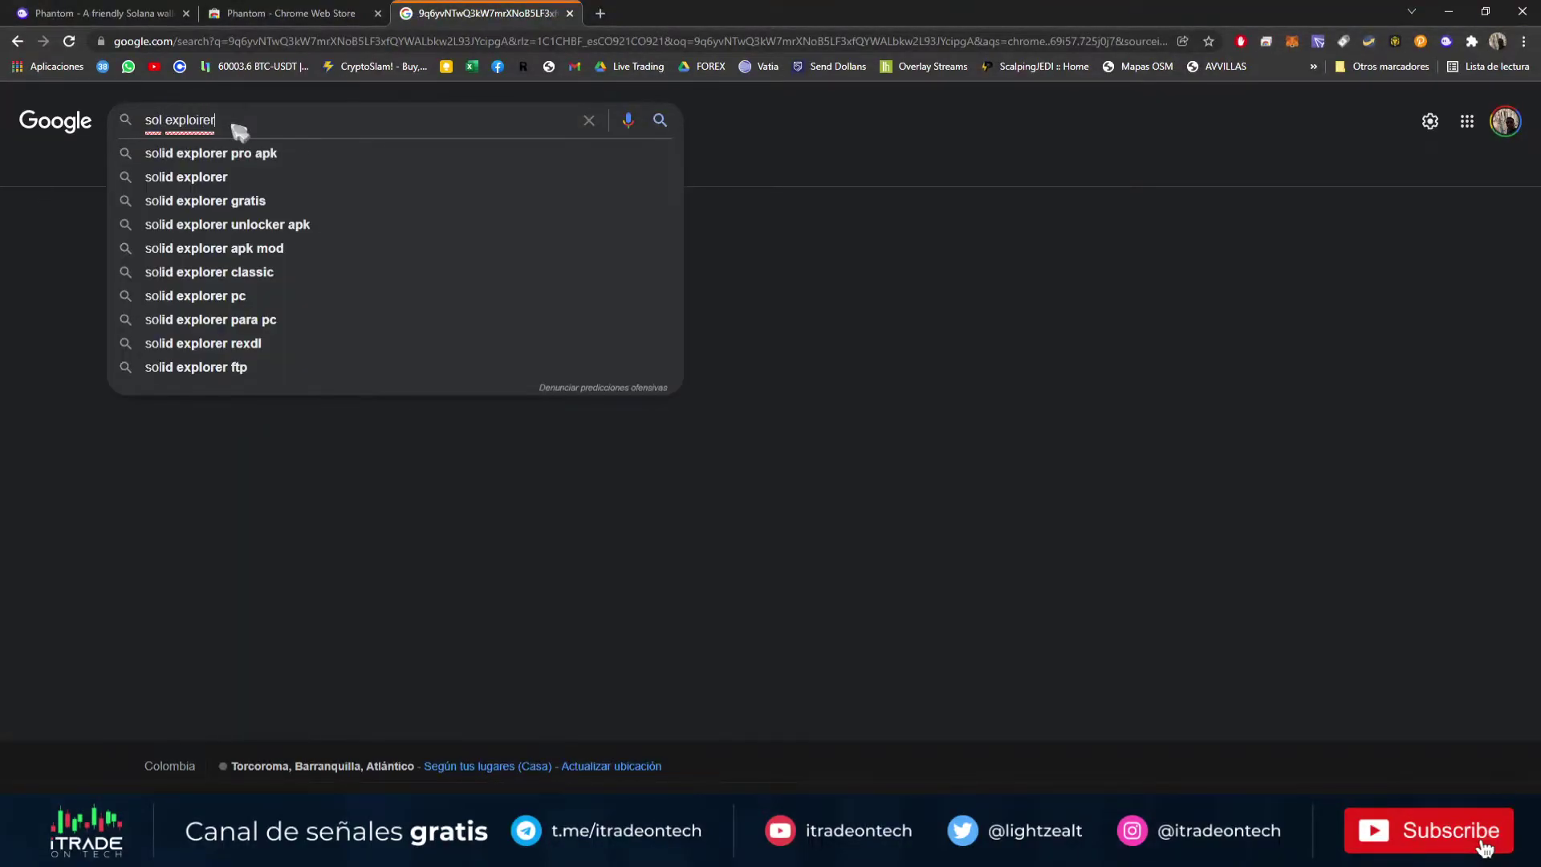
key(Return)
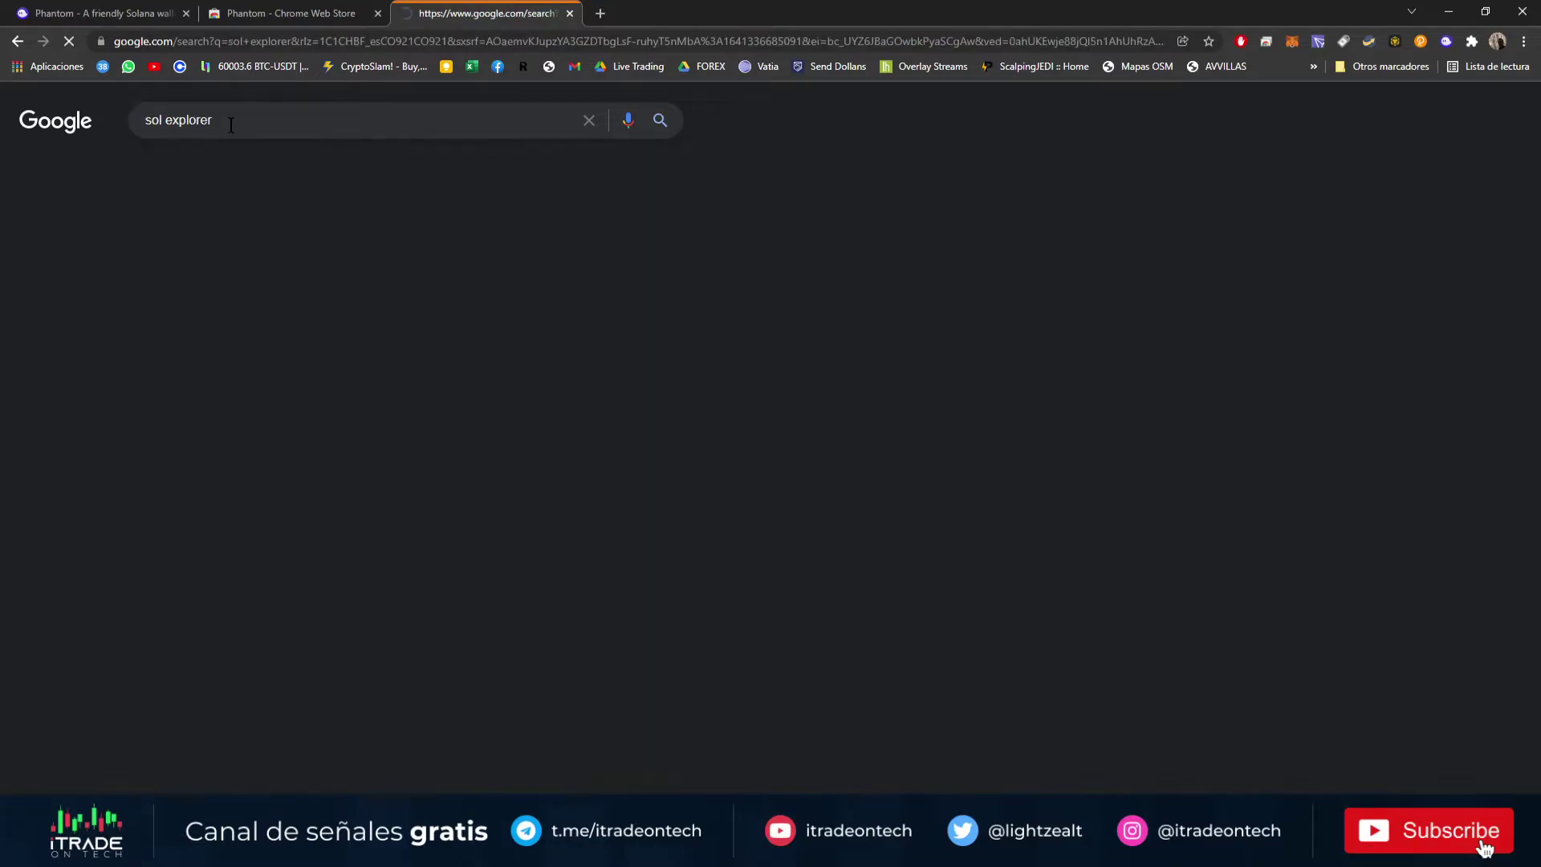
click(227, 318)
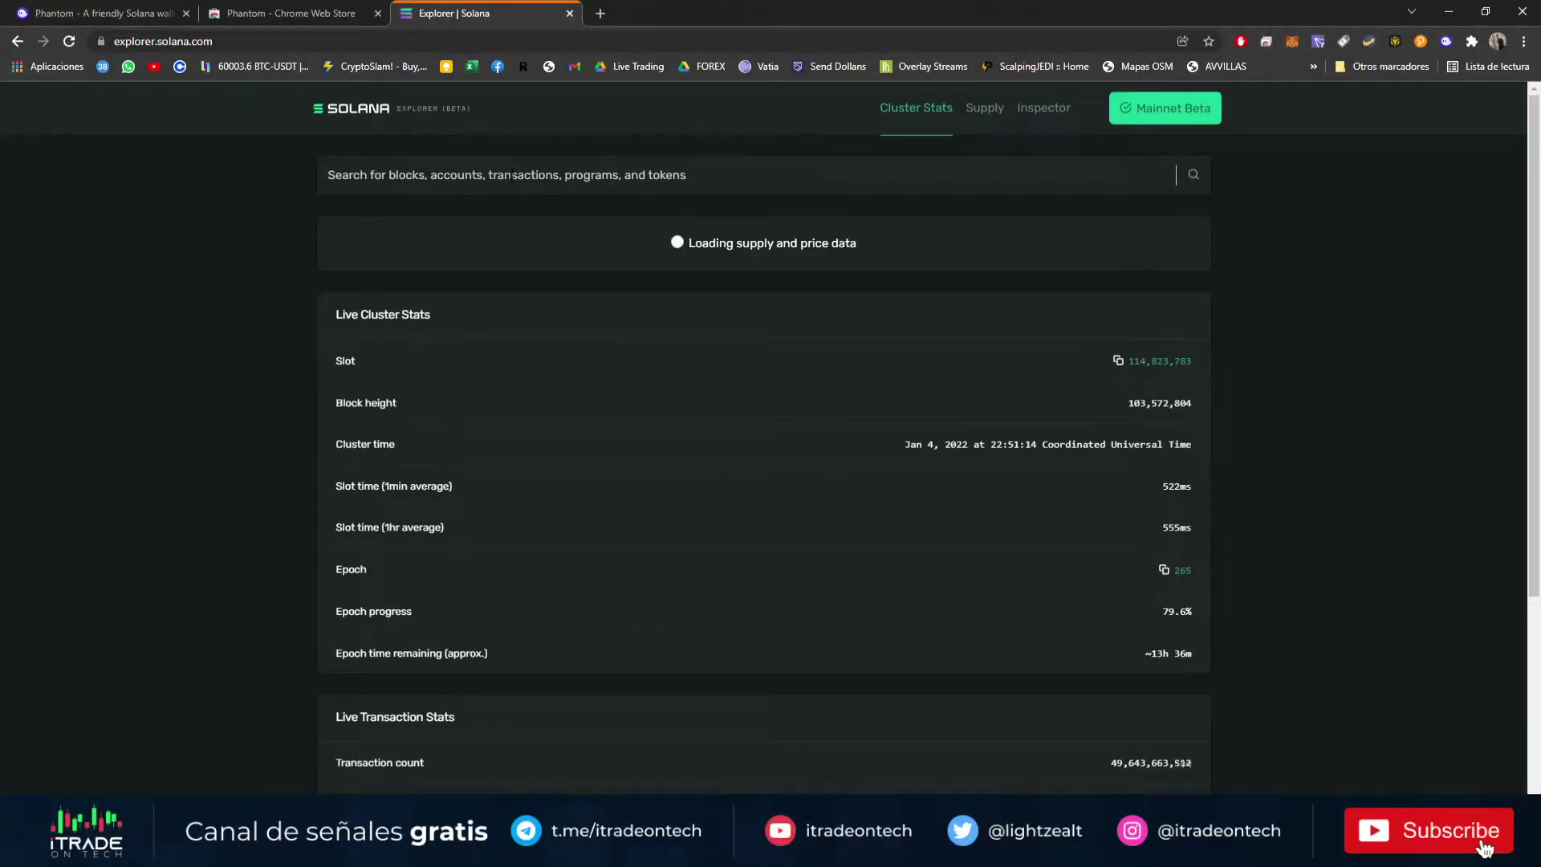
Look up the copied wallet address in Solana Explorer to view its account details
click(630, 173)
key(ctrl+v)
key(Return)
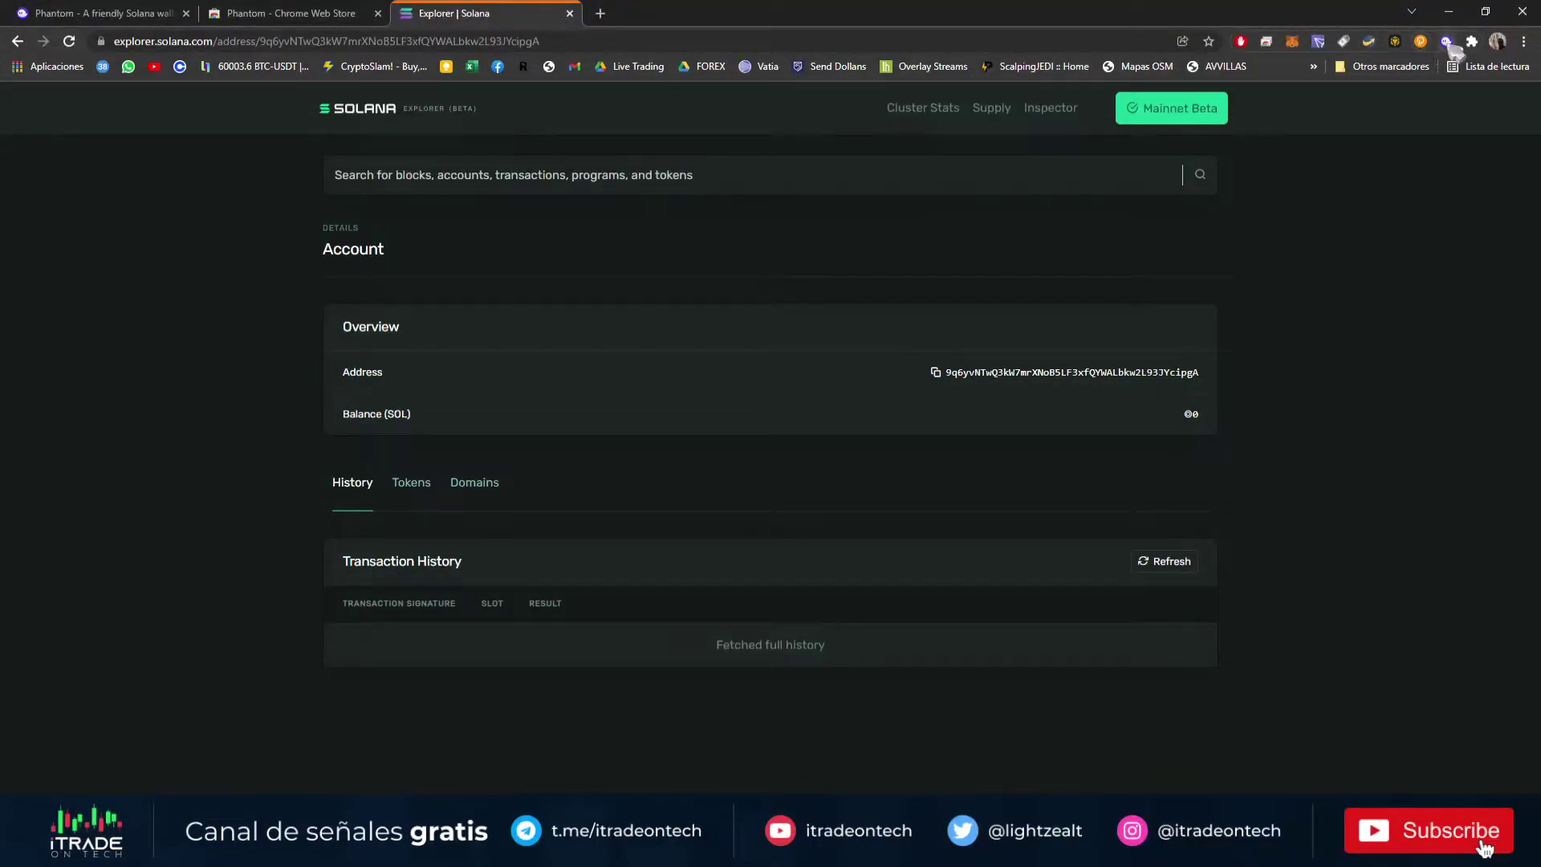
Examine the Phantom wallet's collectibles and the list of tokens that can be received in a swap
click(1446, 44)
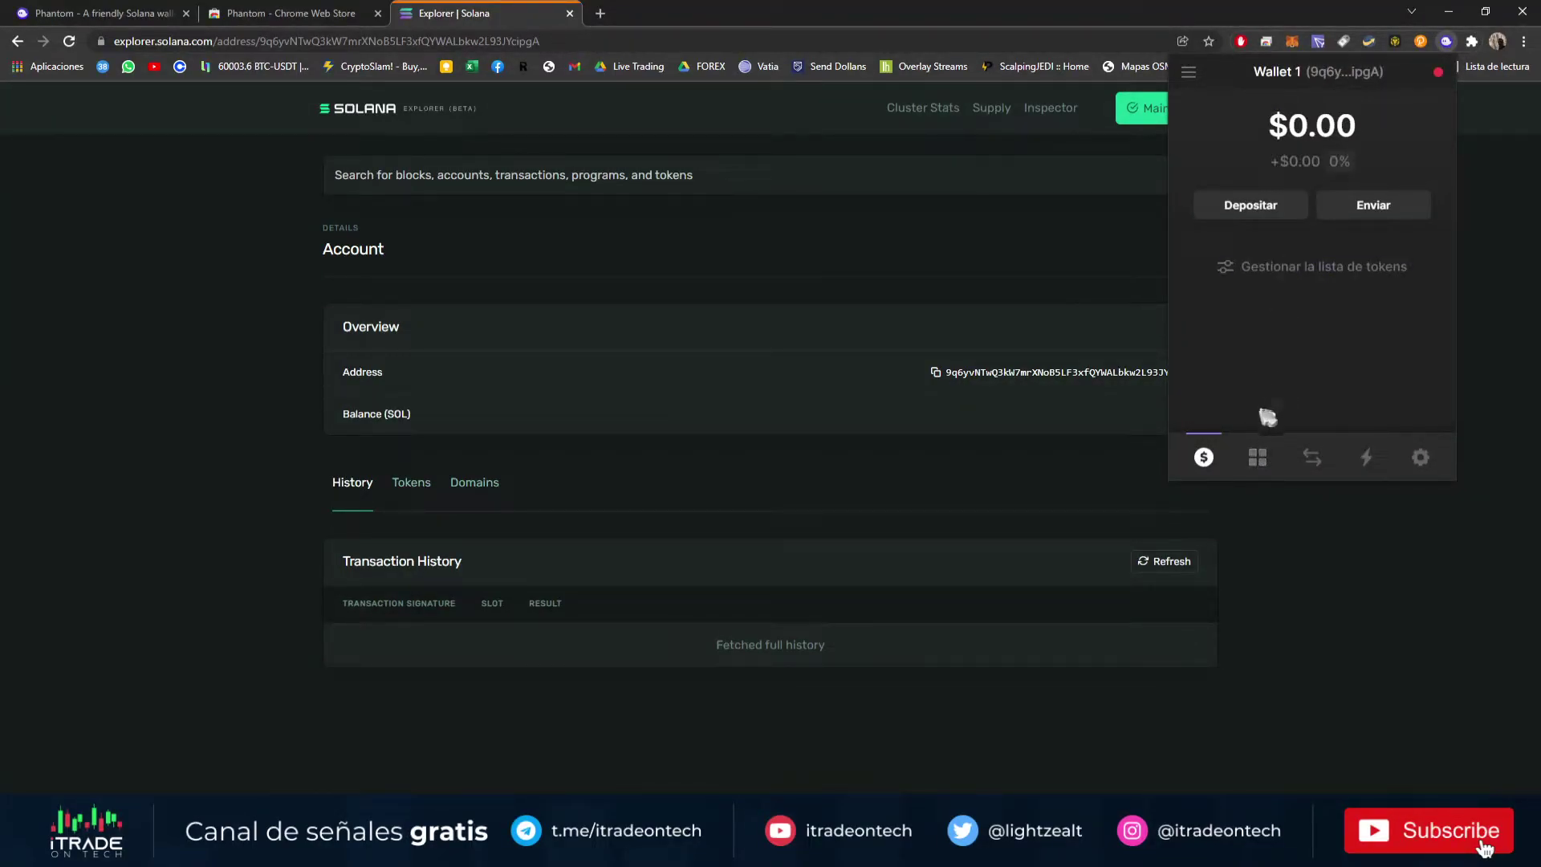
click(1257, 458)
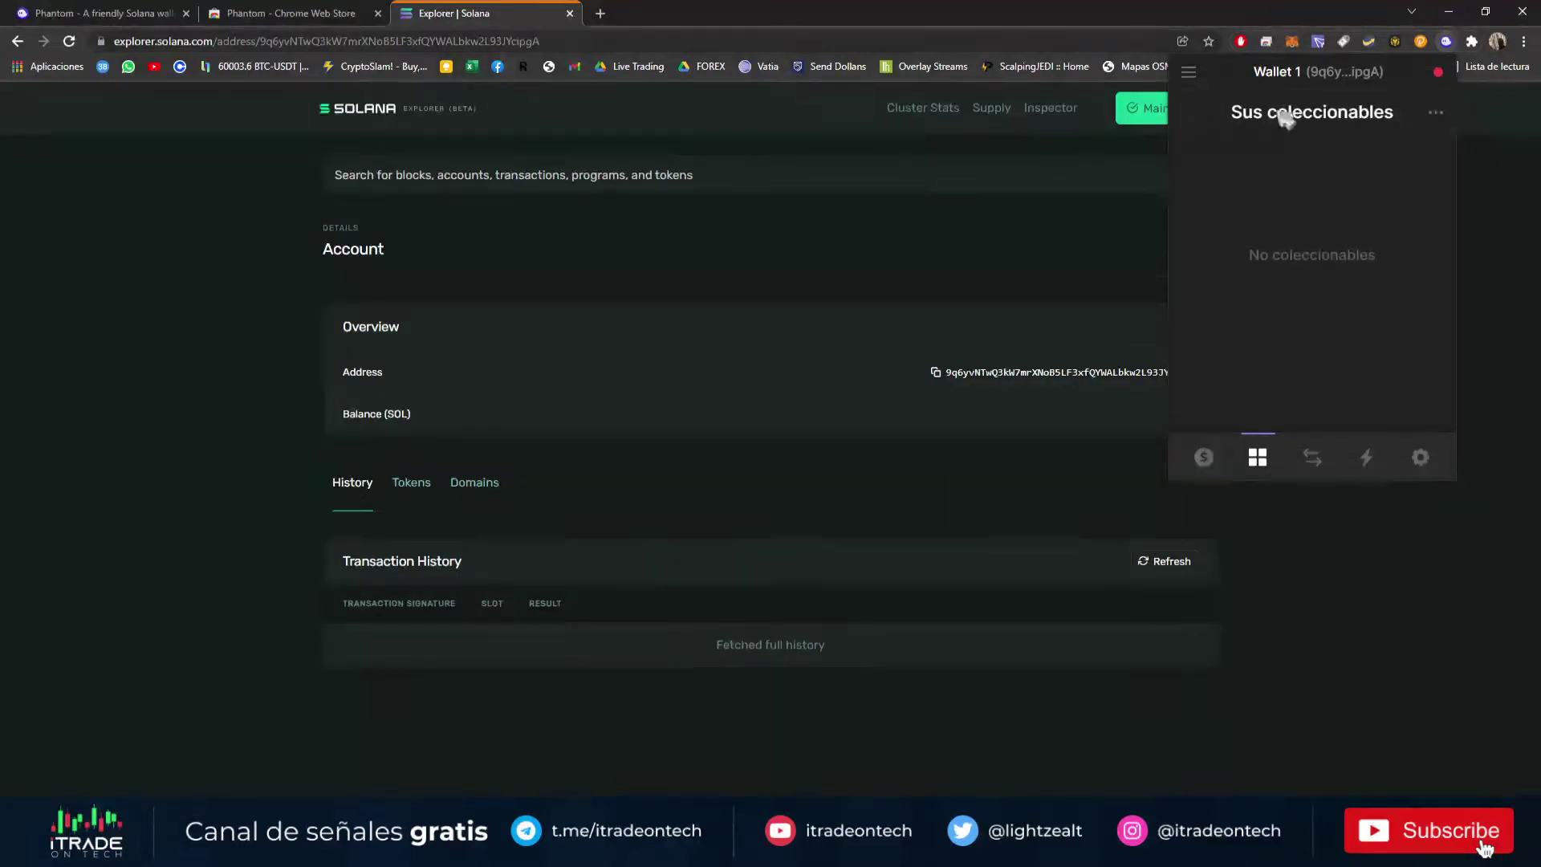
click(1312, 457)
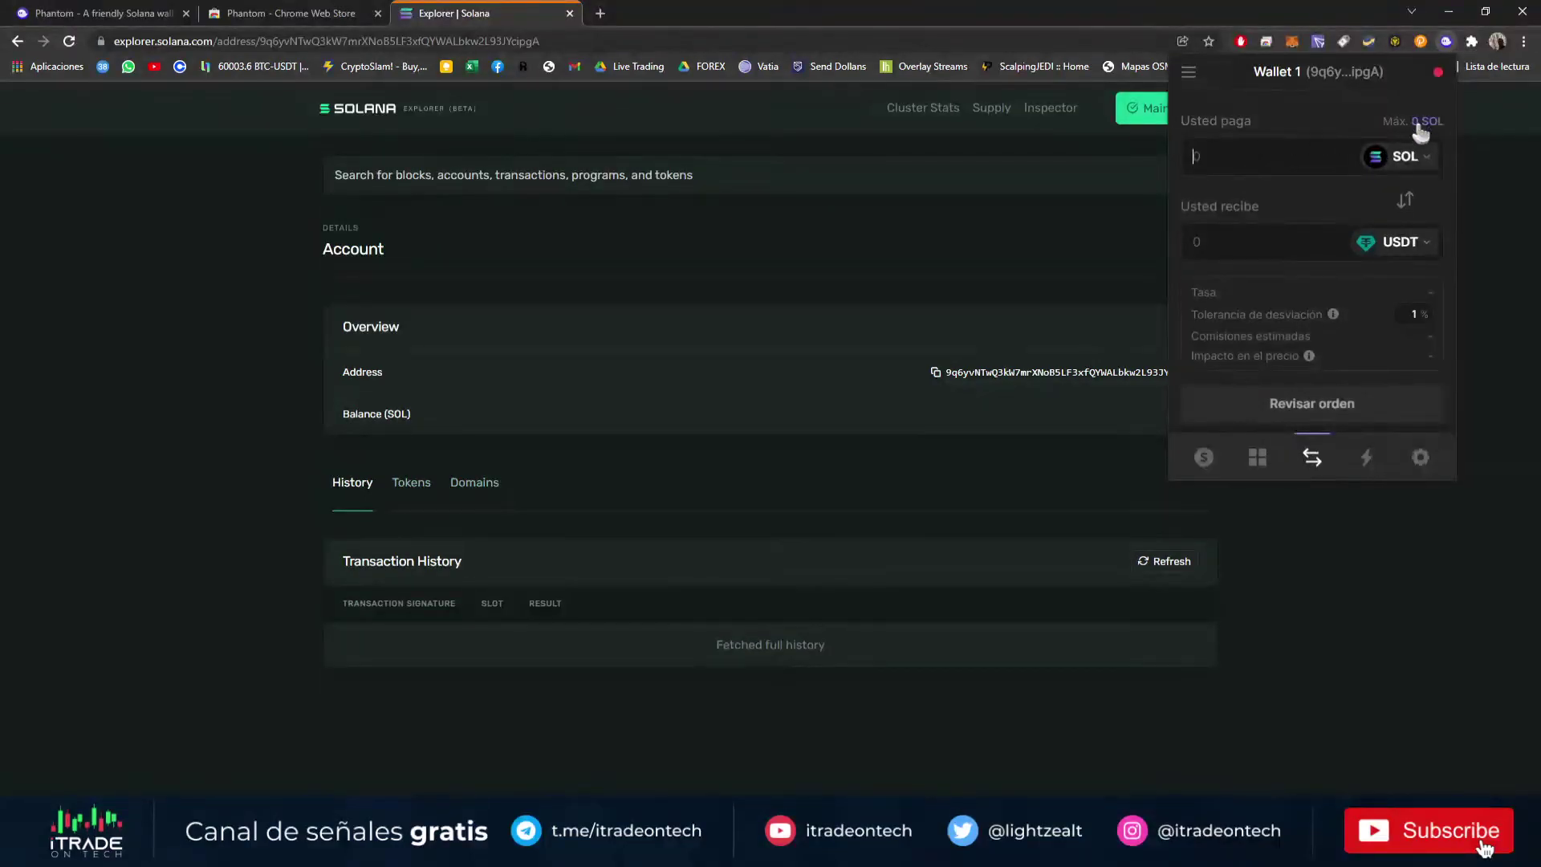
click(1374, 242)
scroll(1316, 291, down, 1)
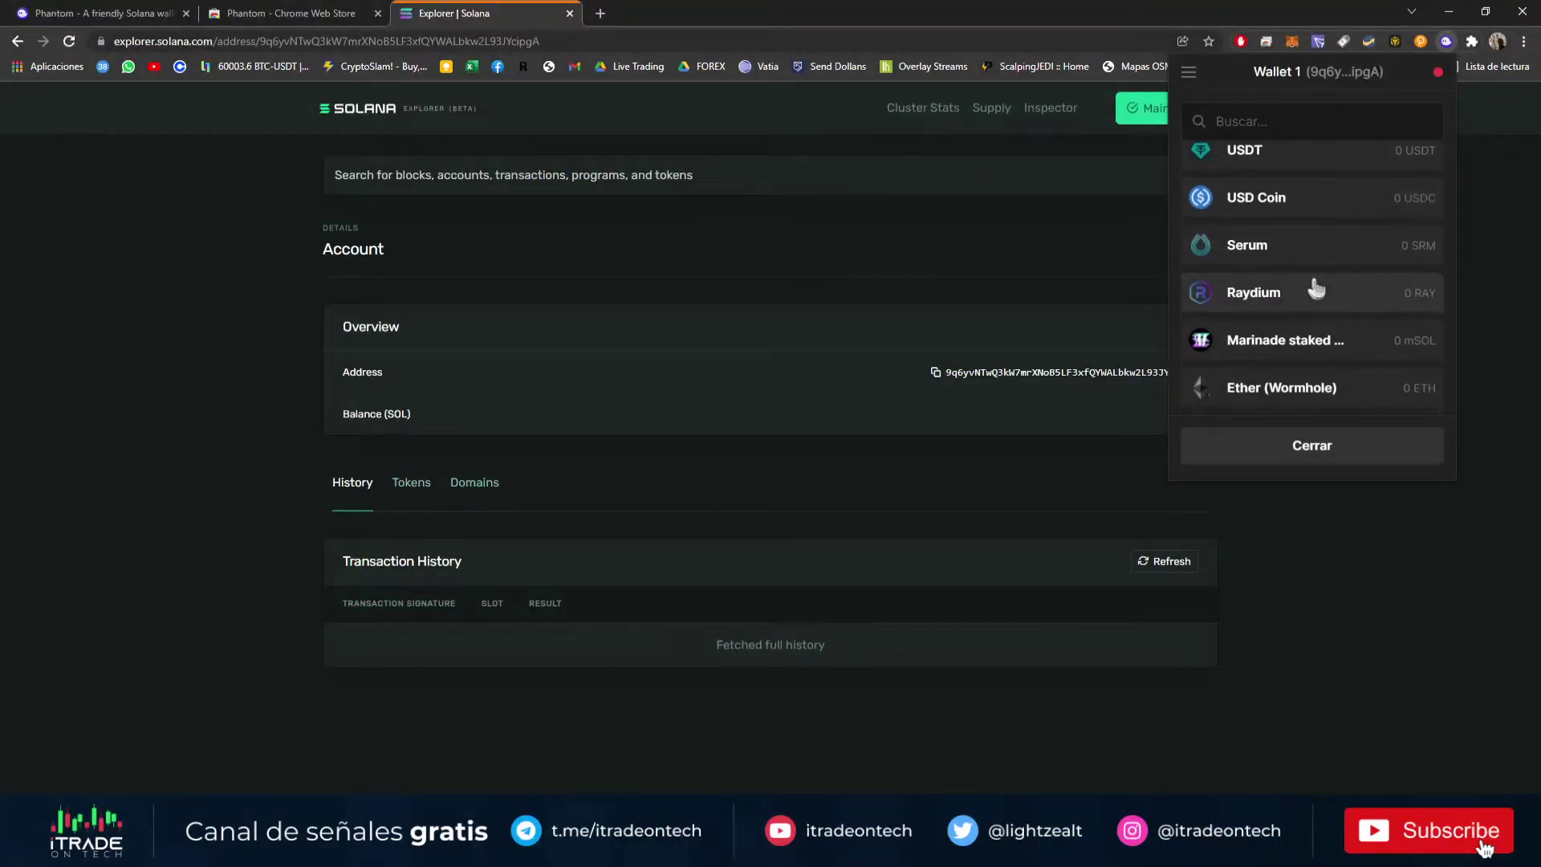
scroll(1316, 297, up, 1)
scroll(1293, 337, down, 1)
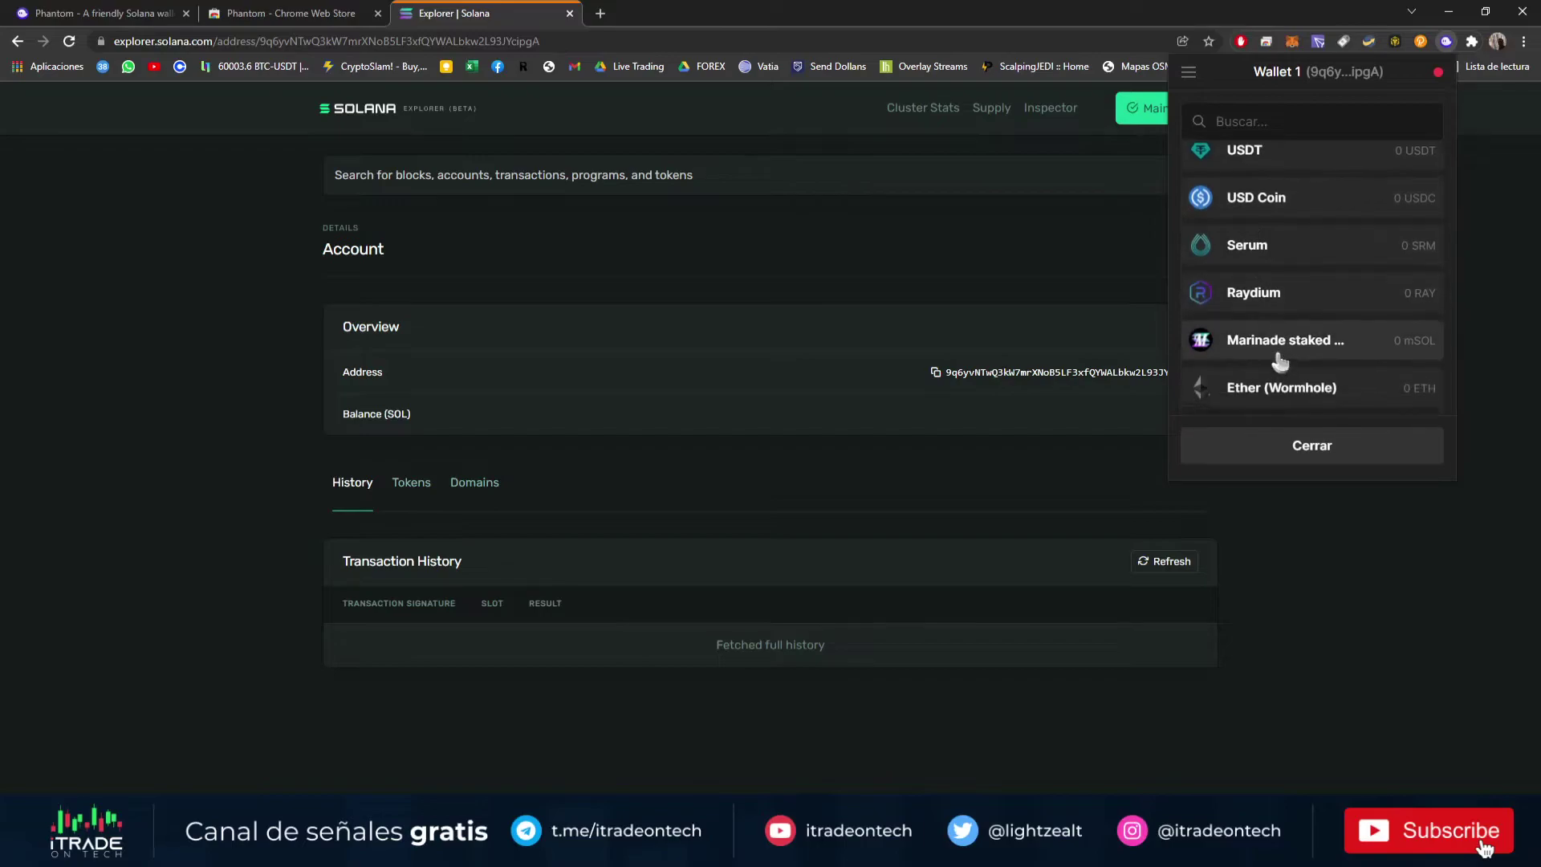
click(1320, 451)
View the wallet's recent activity and open its settings
click(1376, 458)
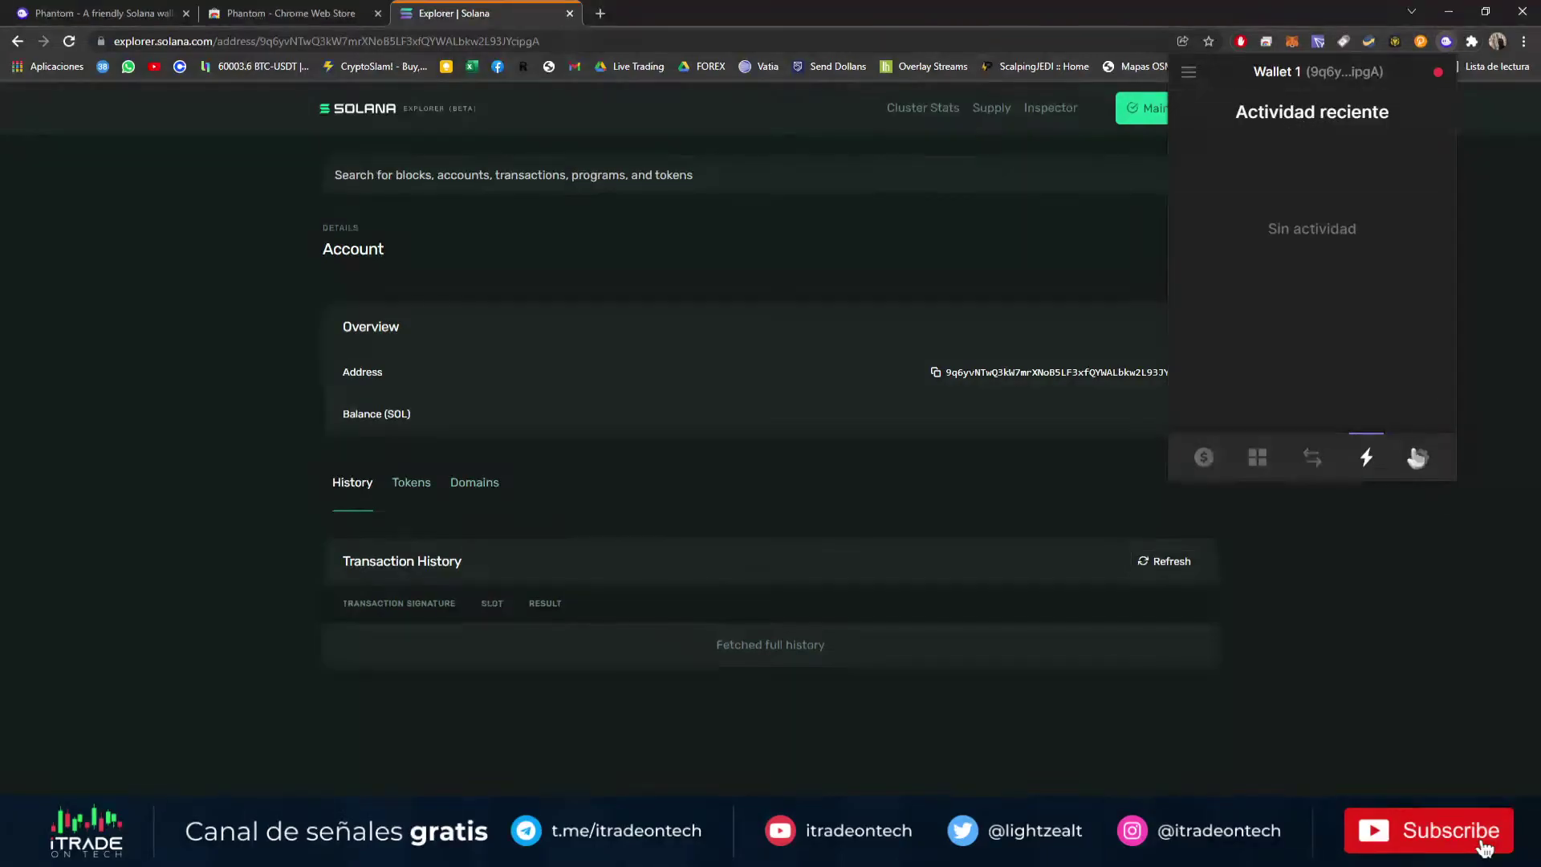
click(1421, 456)
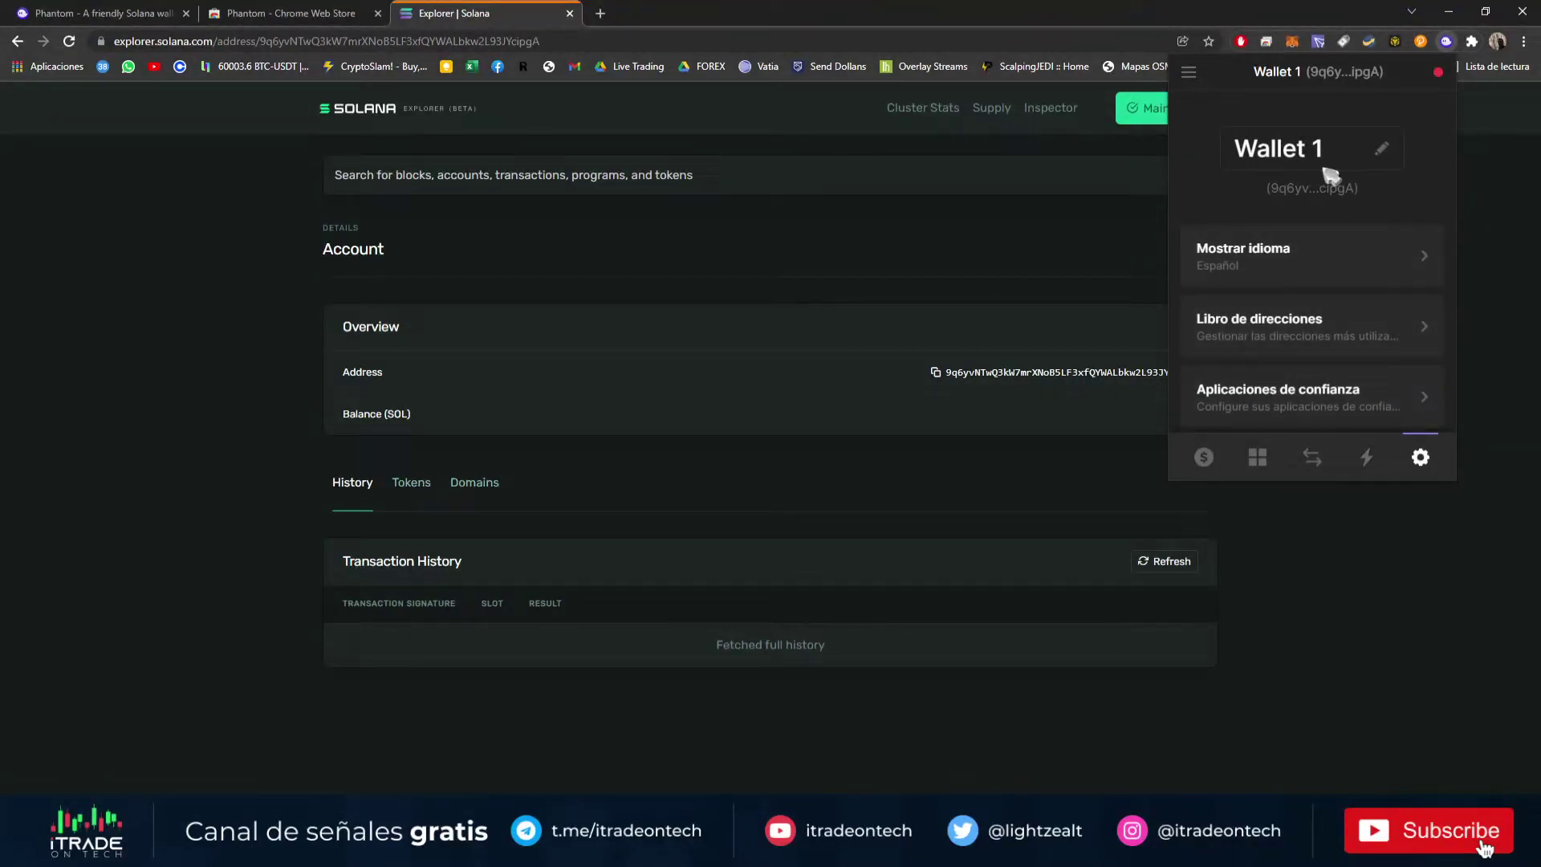
View the wallet's address book and its form for adding an address, then return to the settings without adding one
scroll(1288, 241, down, 1)
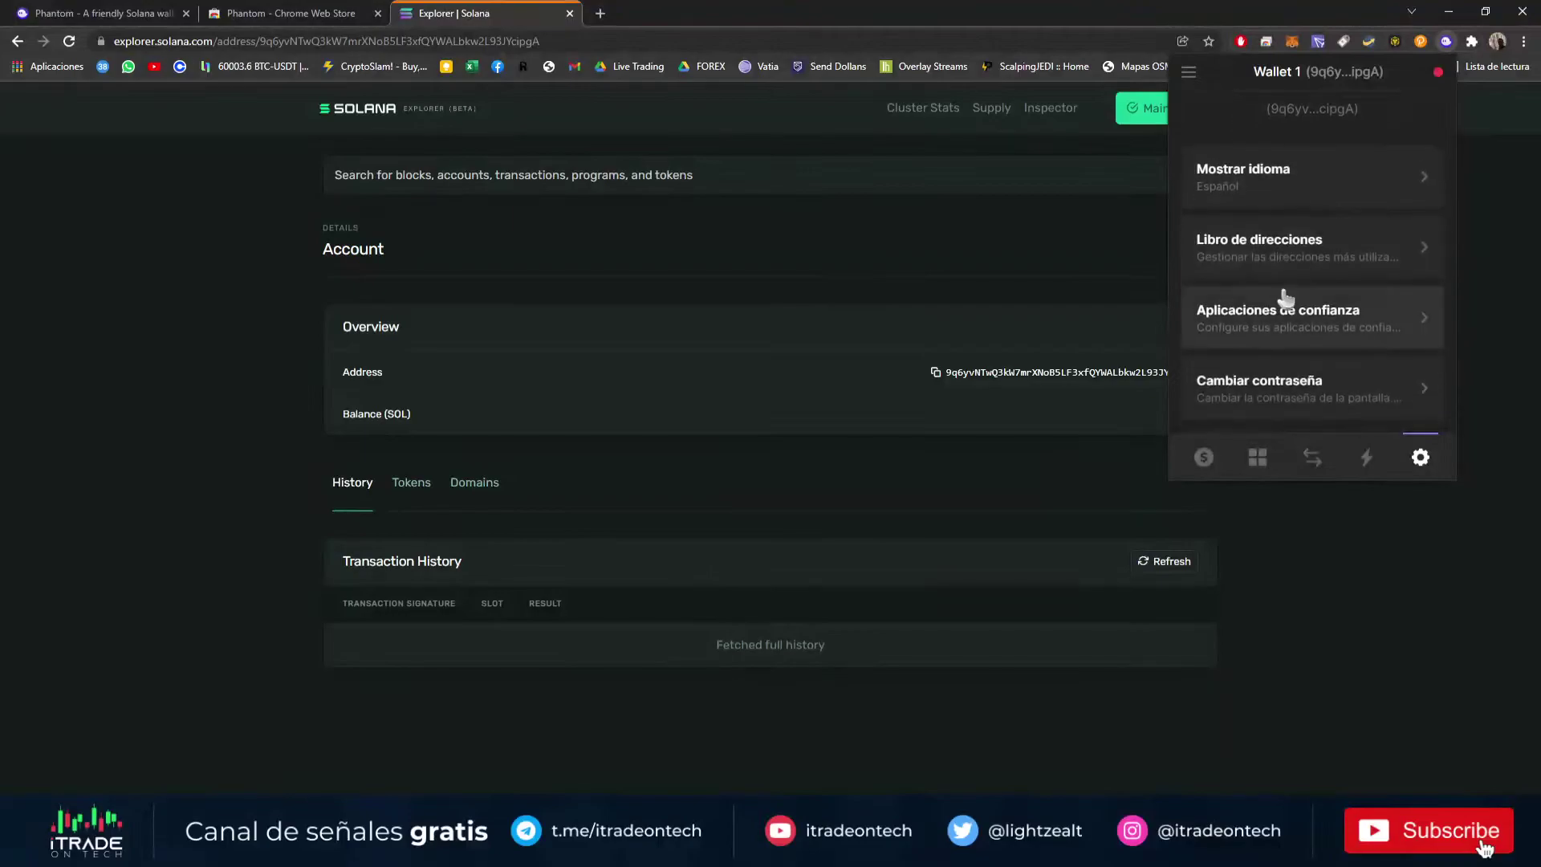
click(1316, 261)
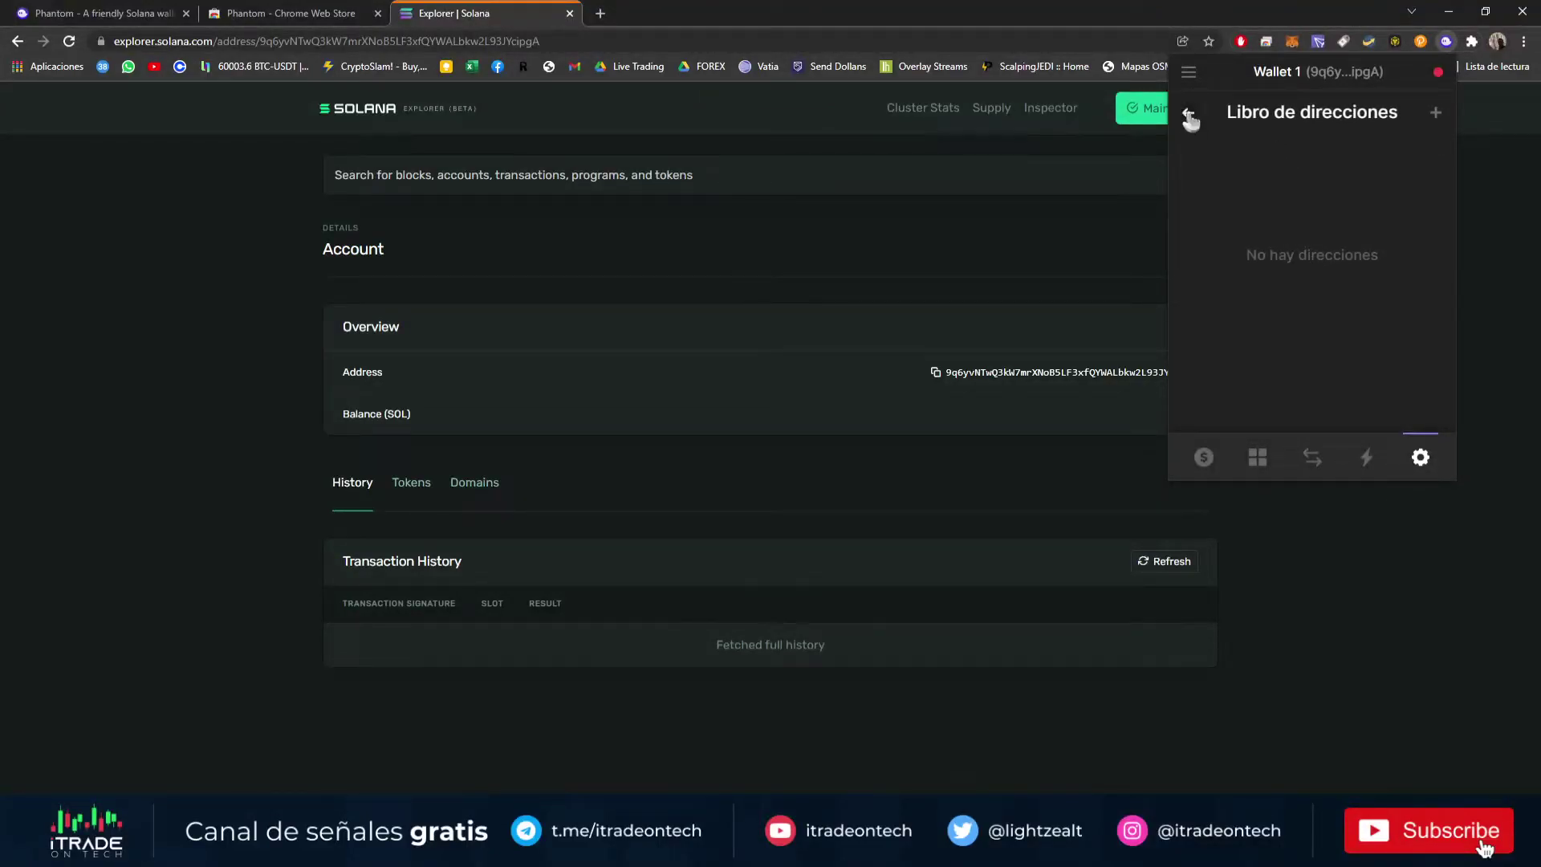
click(1436, 113)
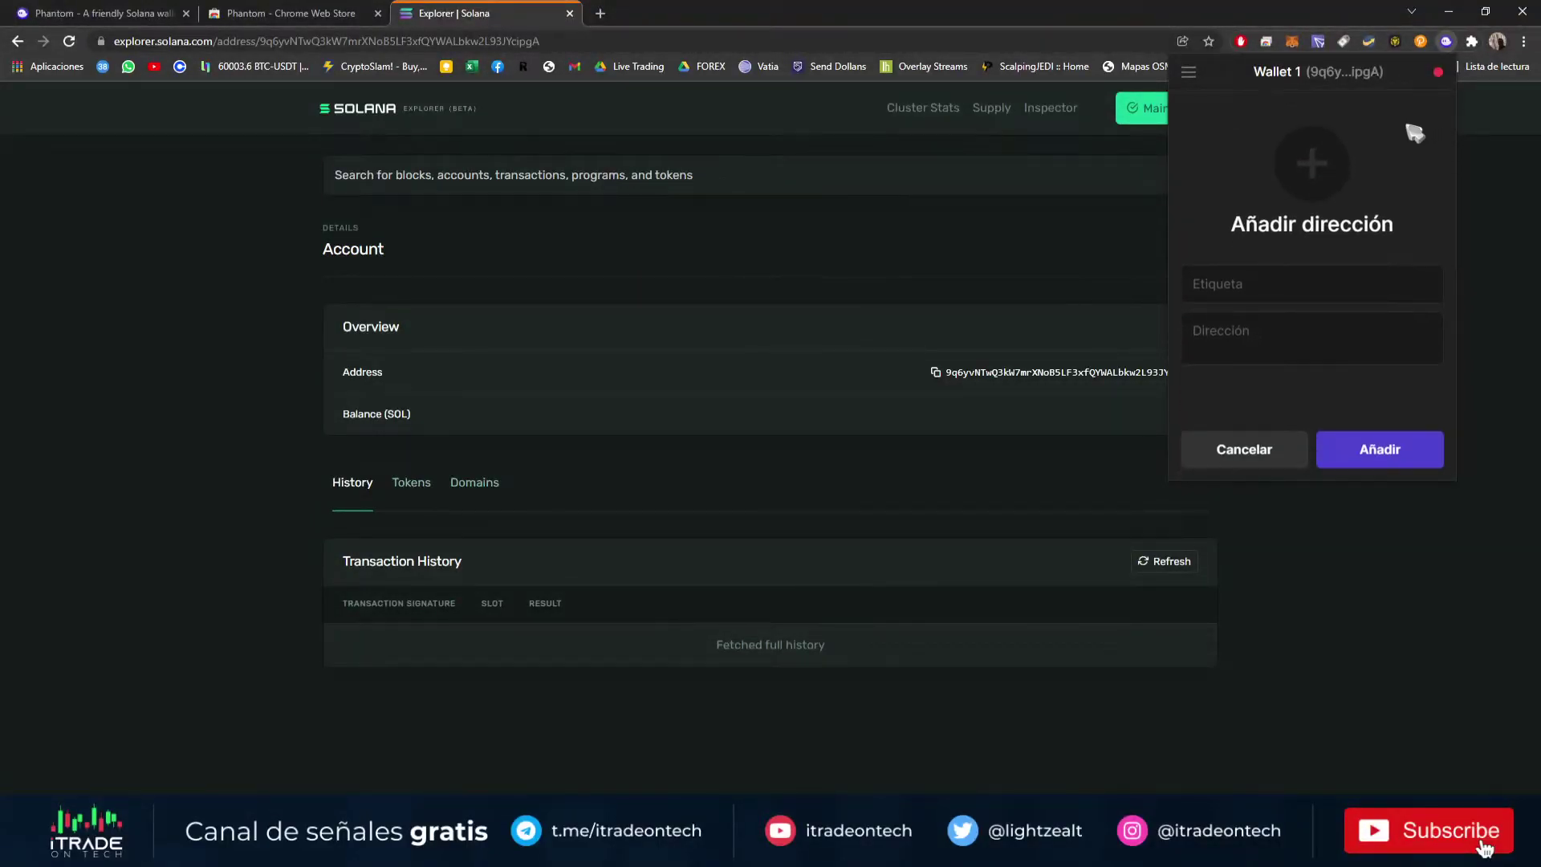
click(1245, 455)
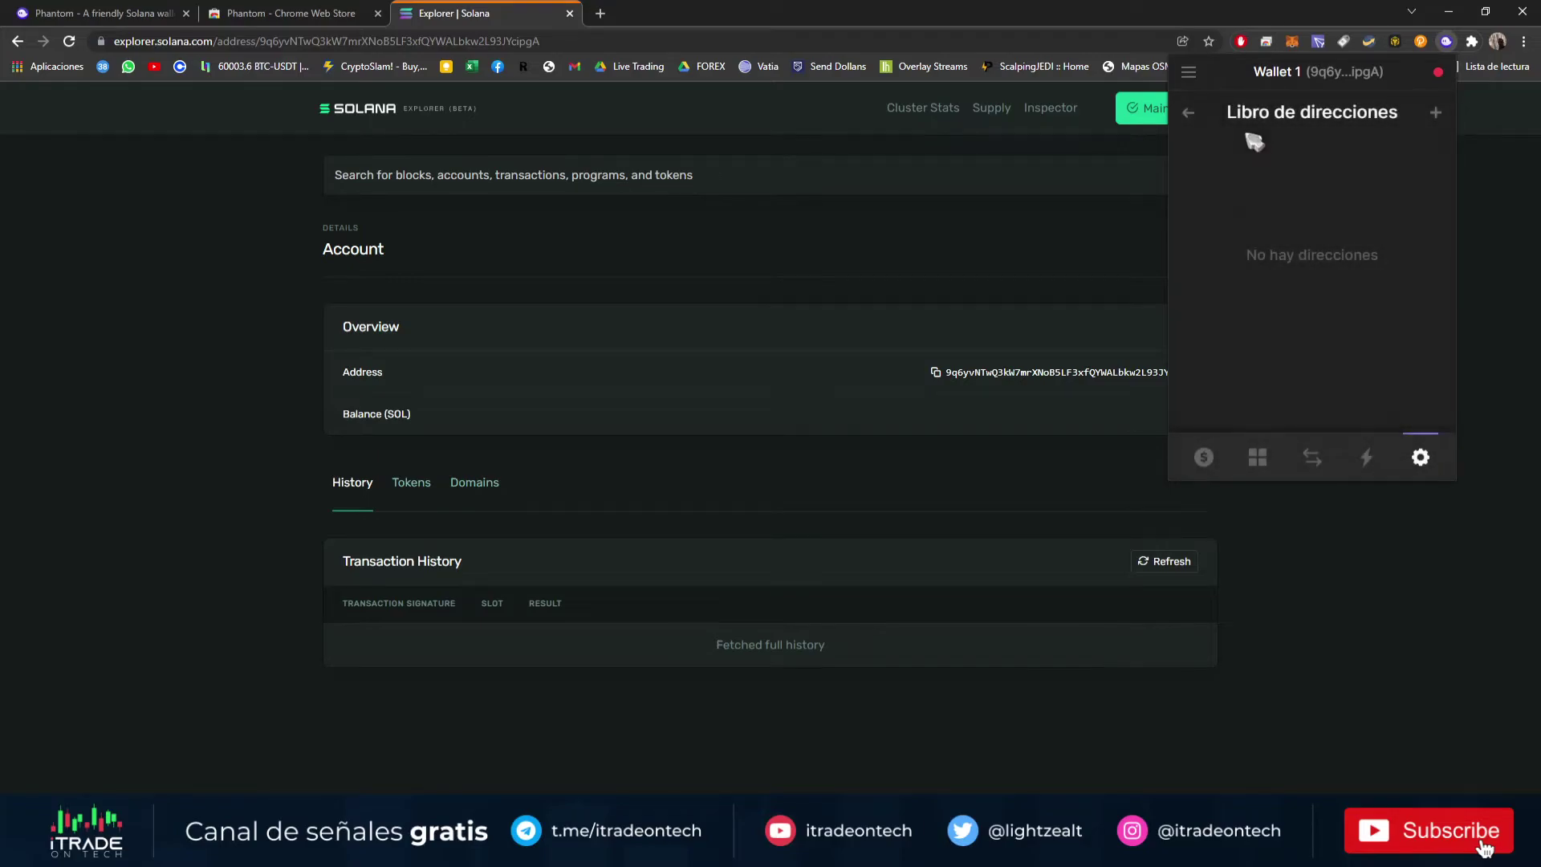
click(1189, 117)
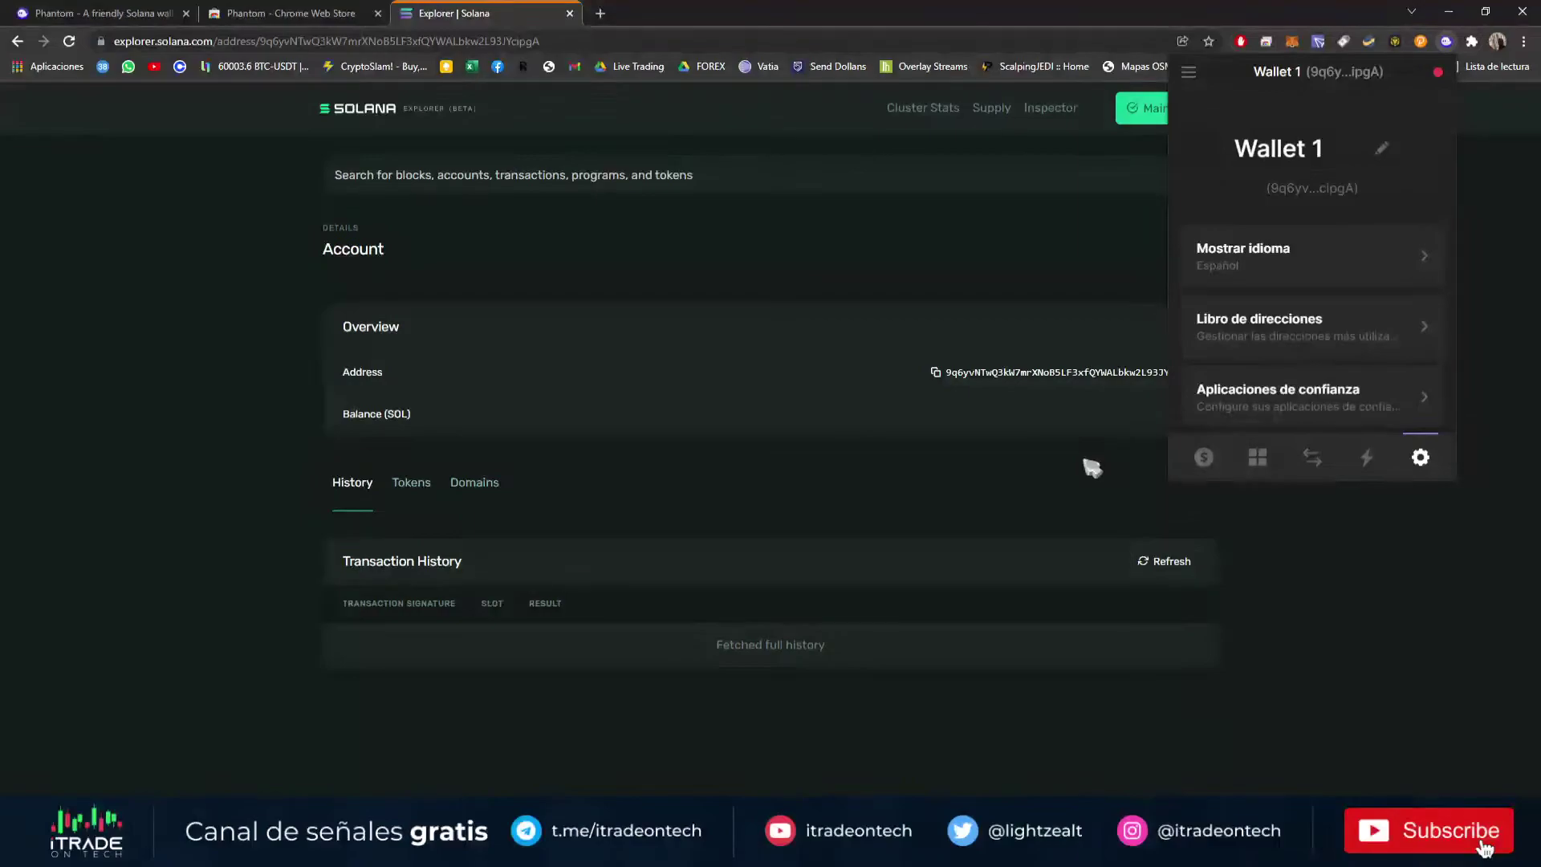
Look through the remaining wallet settings, including trusted apps and password change, and return to the wallet's main balance view
scroll(1282, 362, down, 1)
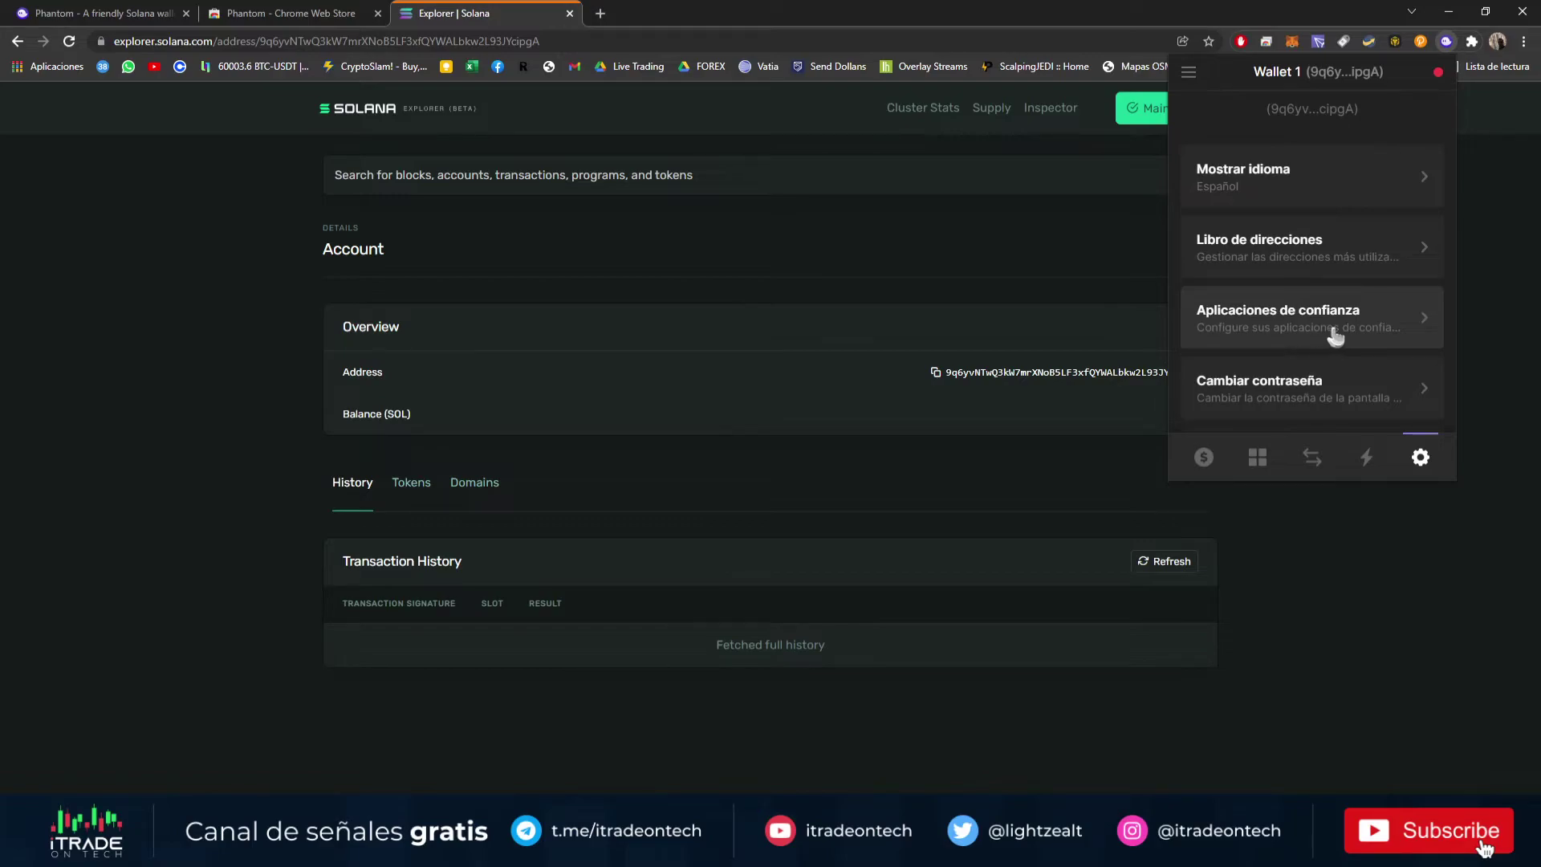
scroll(1332, 337, down, 3)
scroll(1324, 341, up, 1)
scroll(1320, 343, up, 3)
click(1204, 459)
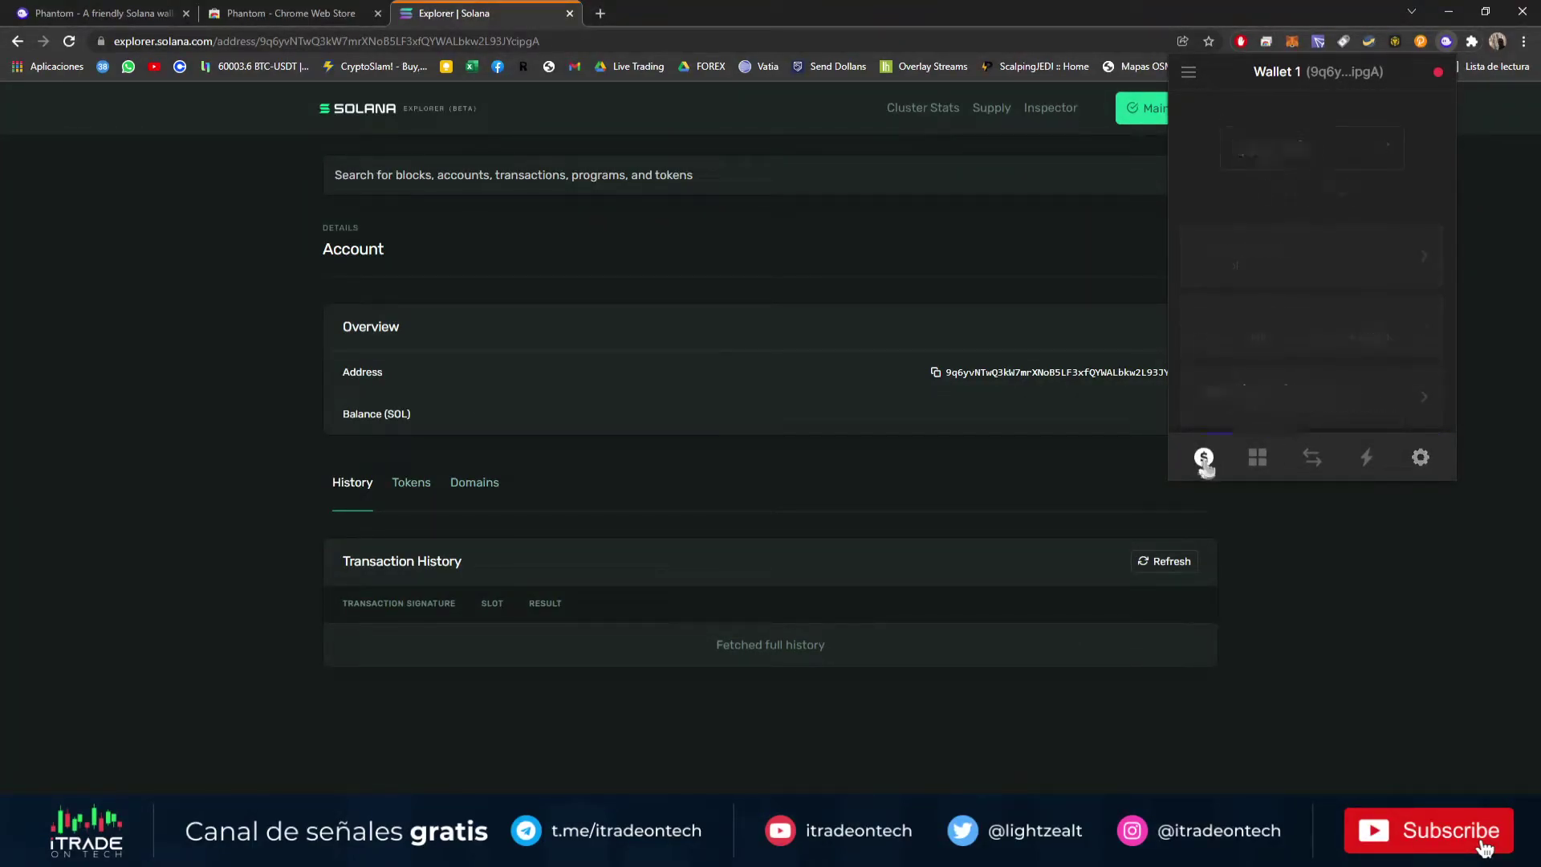